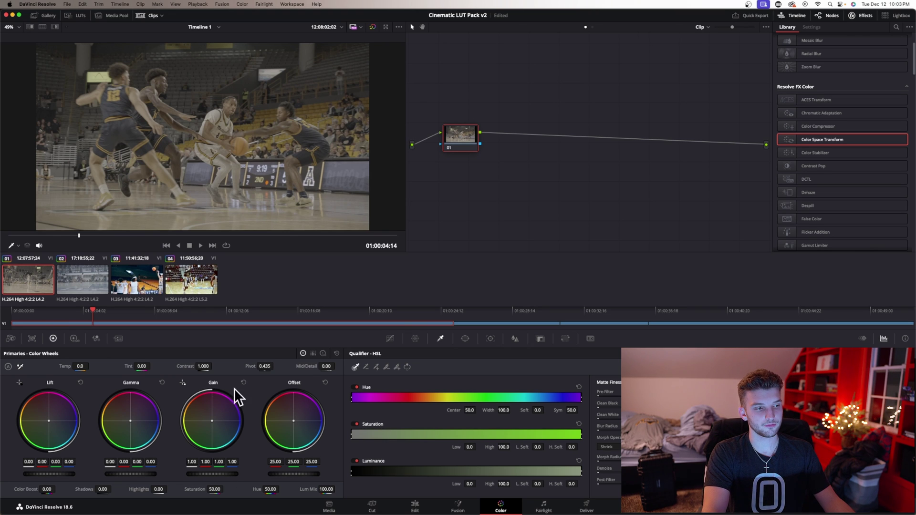
Step: Compare the standard color wheels with the log wheels and leave the primaries set to Log Wheels
left_click(323, 354)
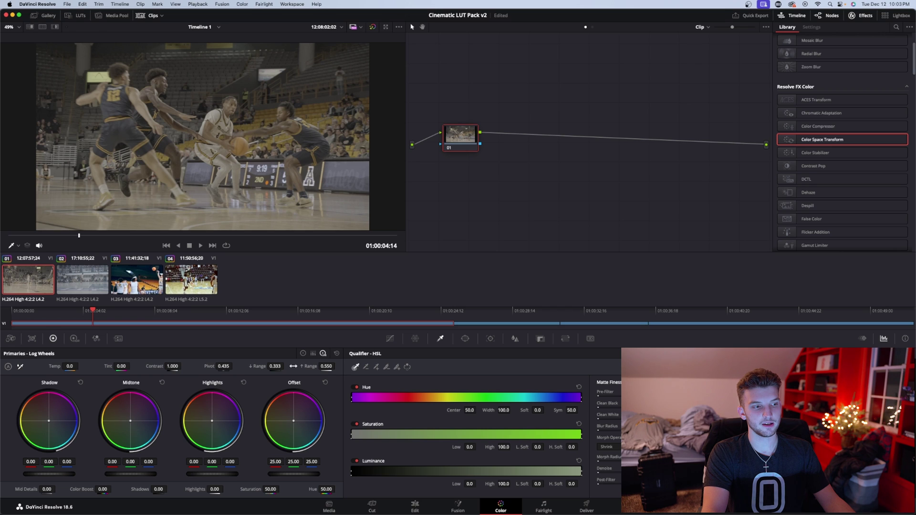
left_click(303, 354)
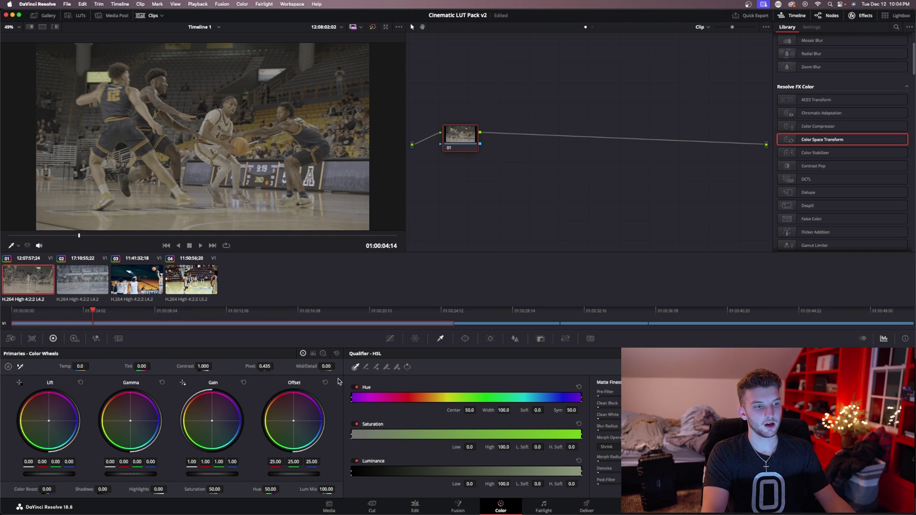
left_click(323, 354)
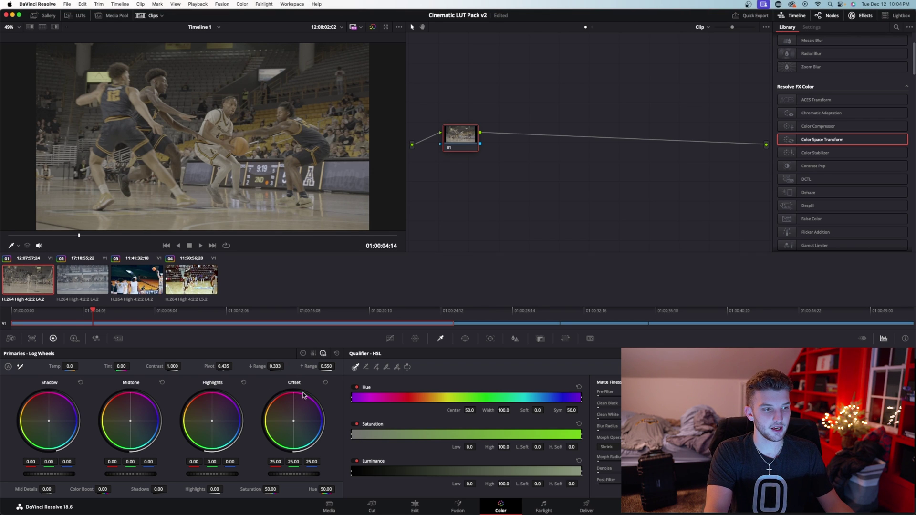
left_click(302, 354)
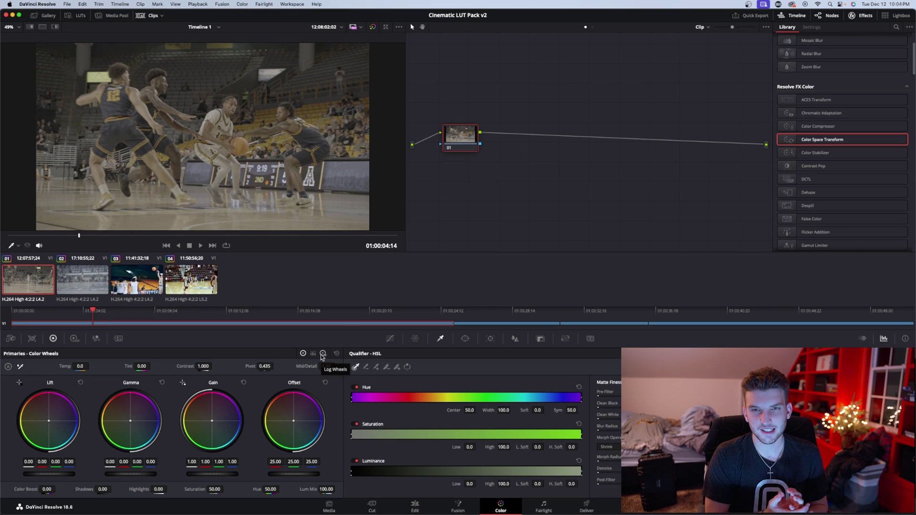
left_click(323, 354)
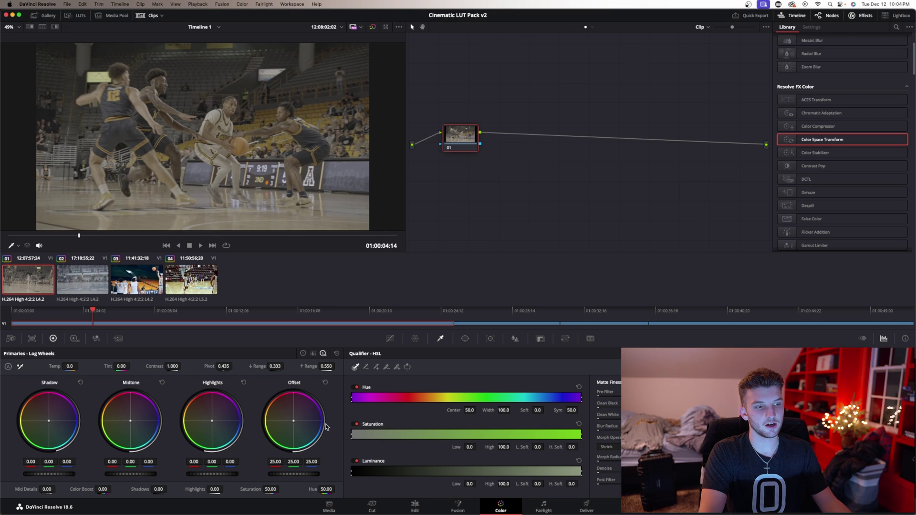
Step: Add a serial node after node 01, remove the surplus one, and space the remaining node away from node 01
left_click_drag(457, 140, 454, 137)
key("alt+s")
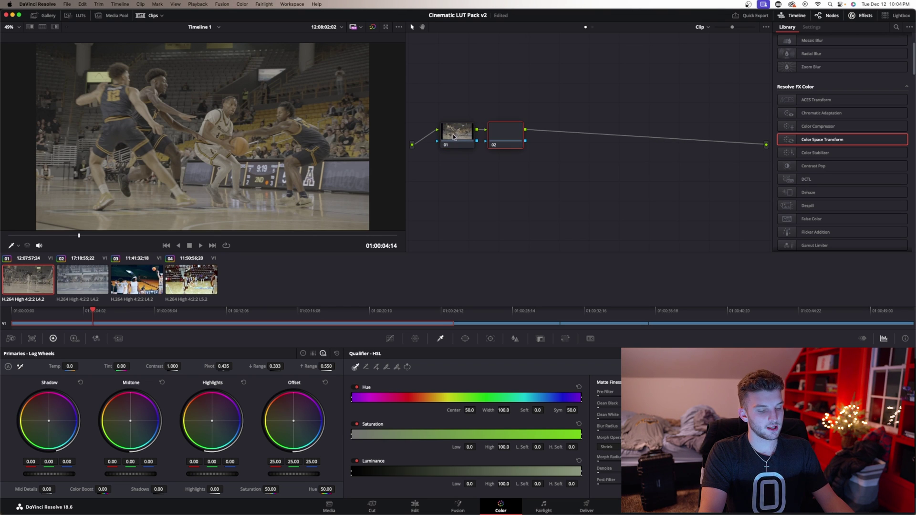
key("alt+s")
left_click(513, 138)
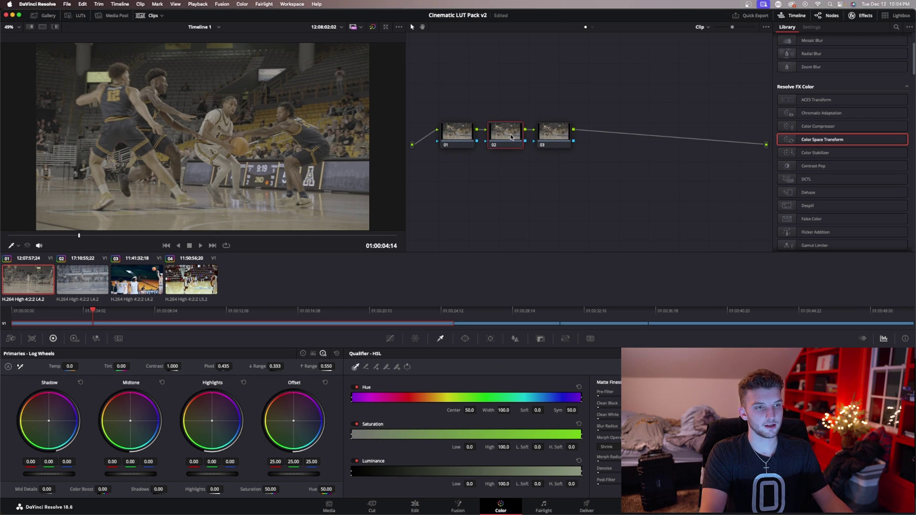
key("Delete")
left_click_drag(547, 135, 595, 132)
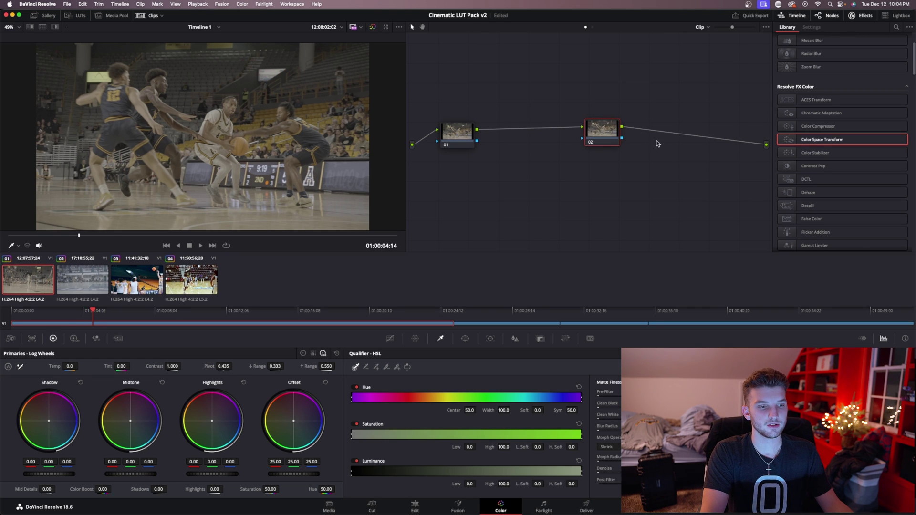
Step: Apply Color Space Transform to node 02 with input color space Sony S-Gamut3.Cine and input gamma Sony S-Log3
left_click_drag(838, 142, 617, 143)
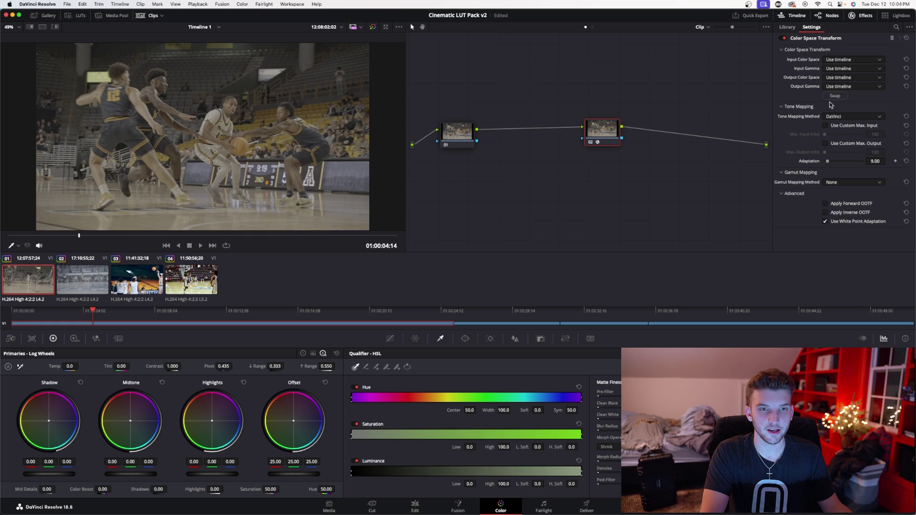
left_click(847, 60)
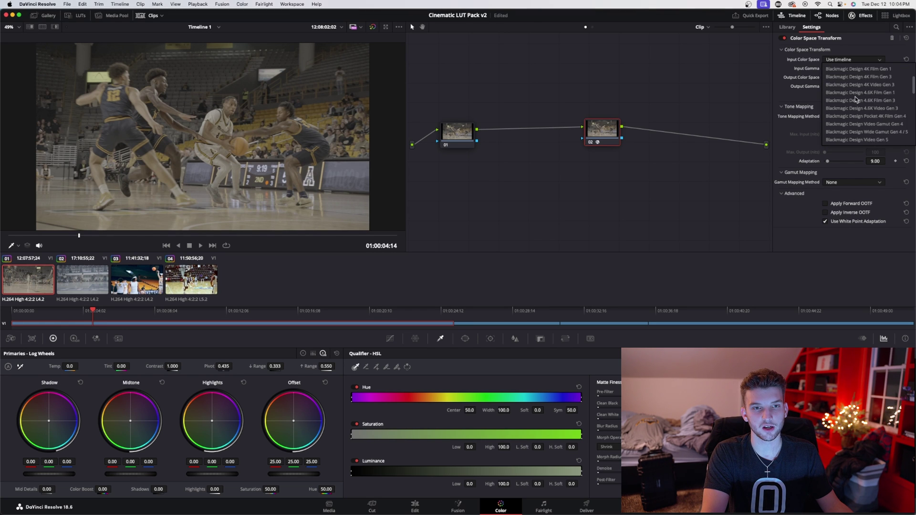
scroll(855, 98, "down", 10)
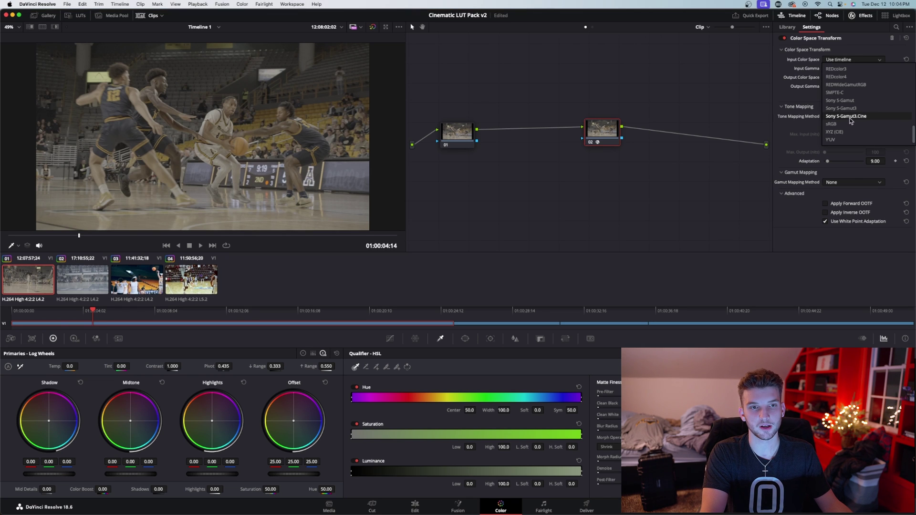
left_click(850, 117)
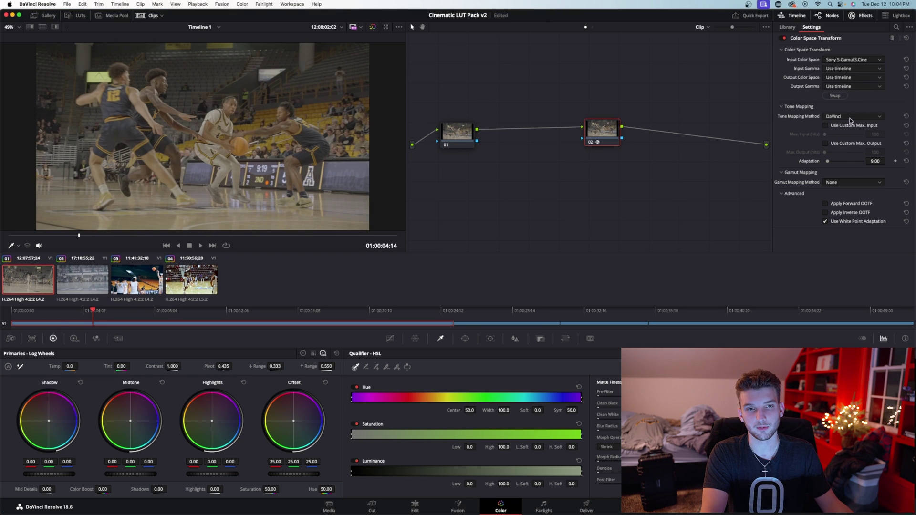
left_click(842, 70)
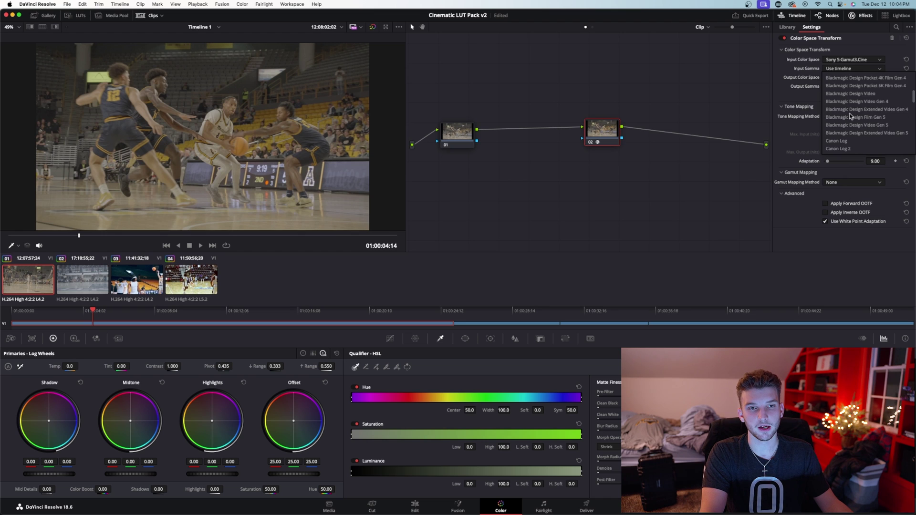
scroll(851, 116, "down", 10)
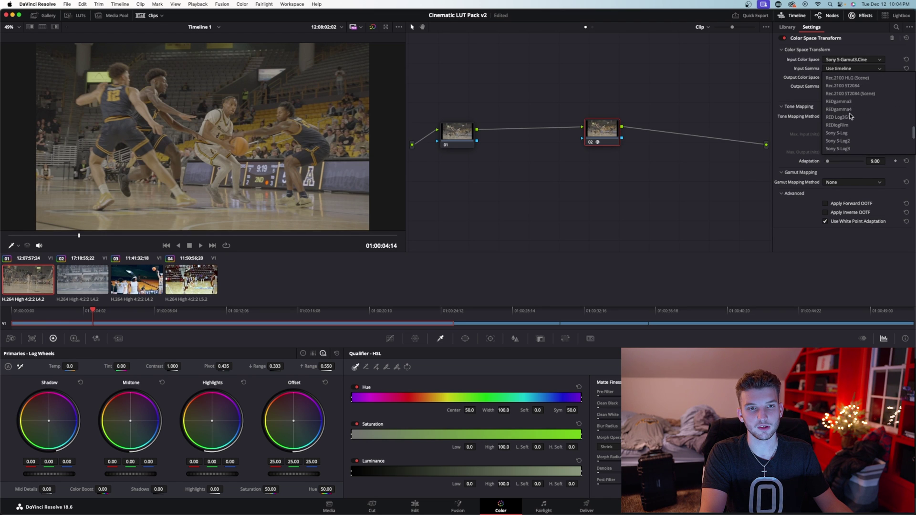
left_click(838, 101)
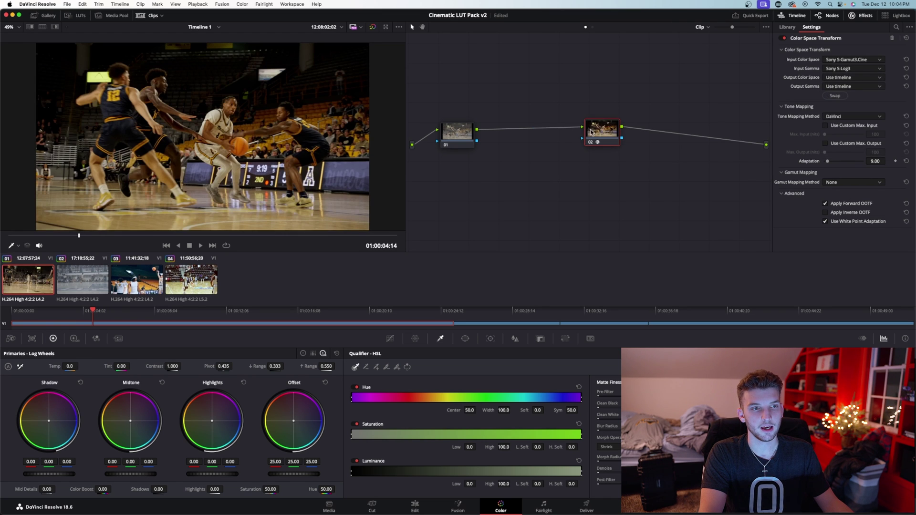
Step: Move node 02 closer to the output and white-balance node 01 by sampling the player's white jersey
left_click_drag(591, 132, 662, 126)
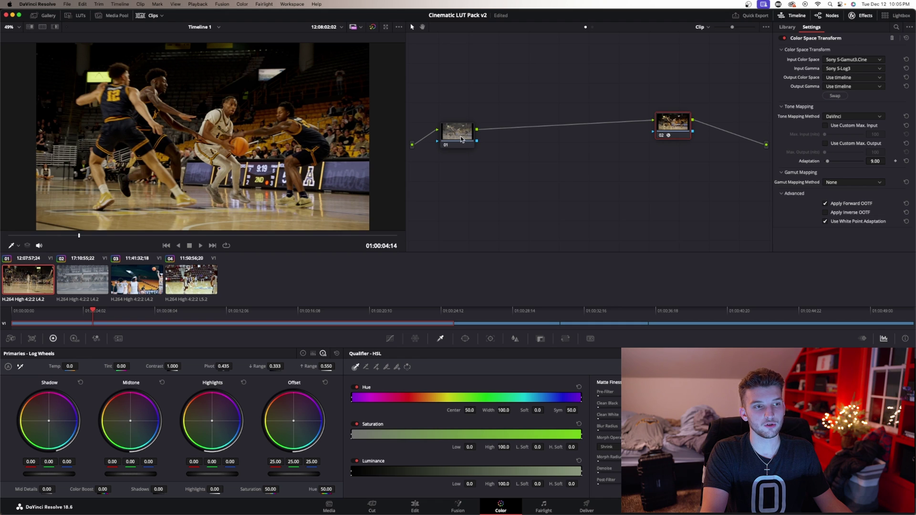
left_click_drag(455, 135, 462, 134)
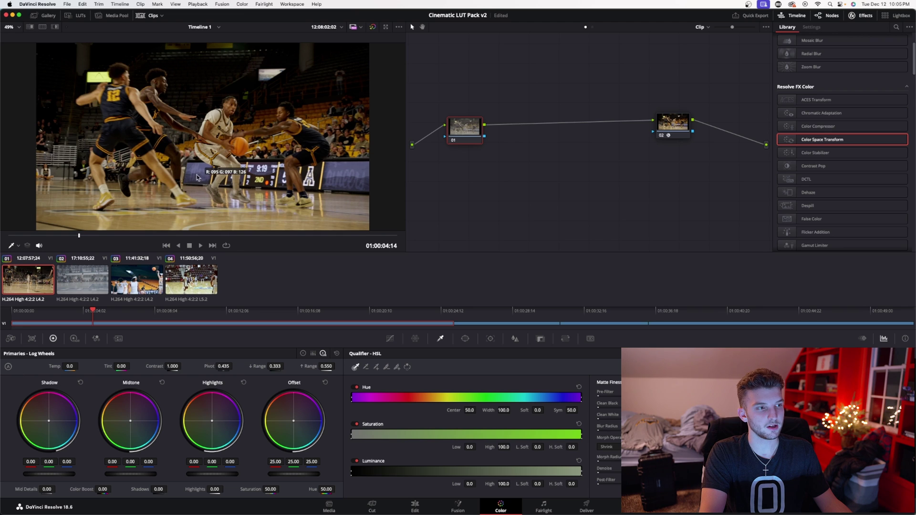
left_click(213, 116)
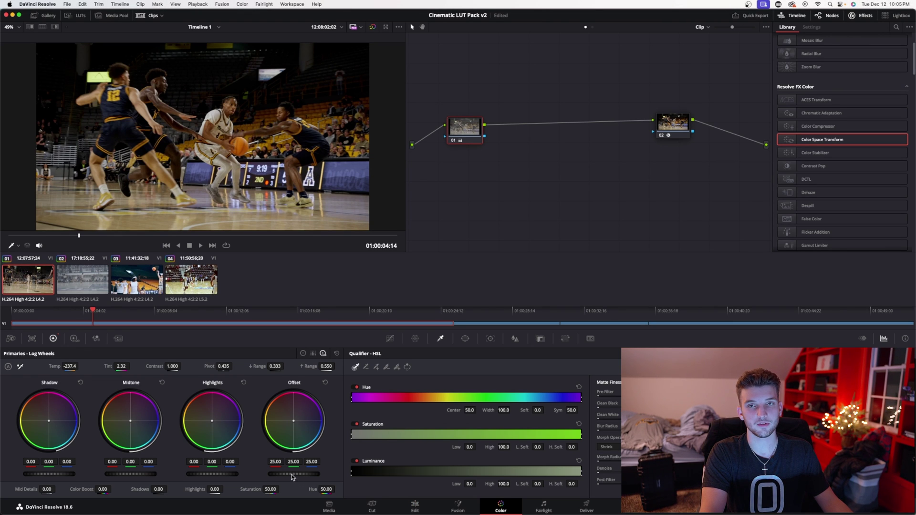
Step: Raise the Offset on node 01 to 34.55 to brighten the exposure, using the Waveform scope as a guide
left_click_drag(292, 475, 311, 475)
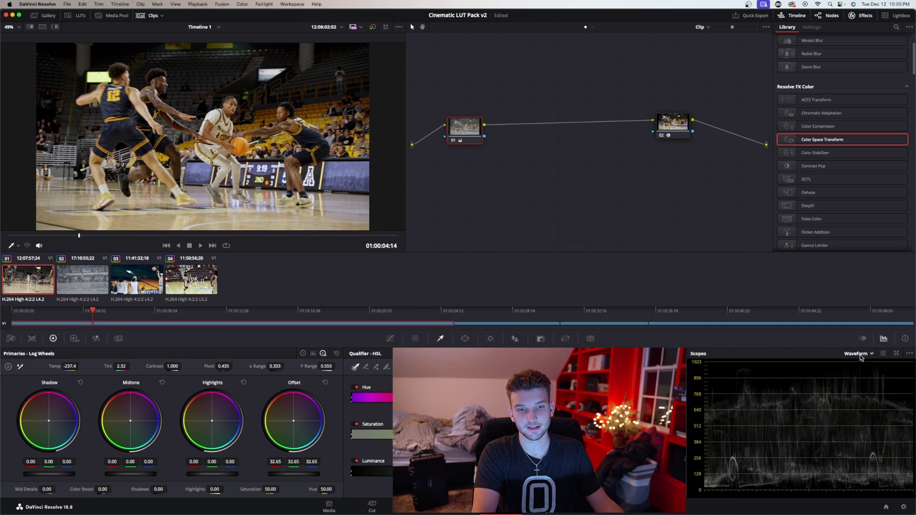
left_click(863, 355)
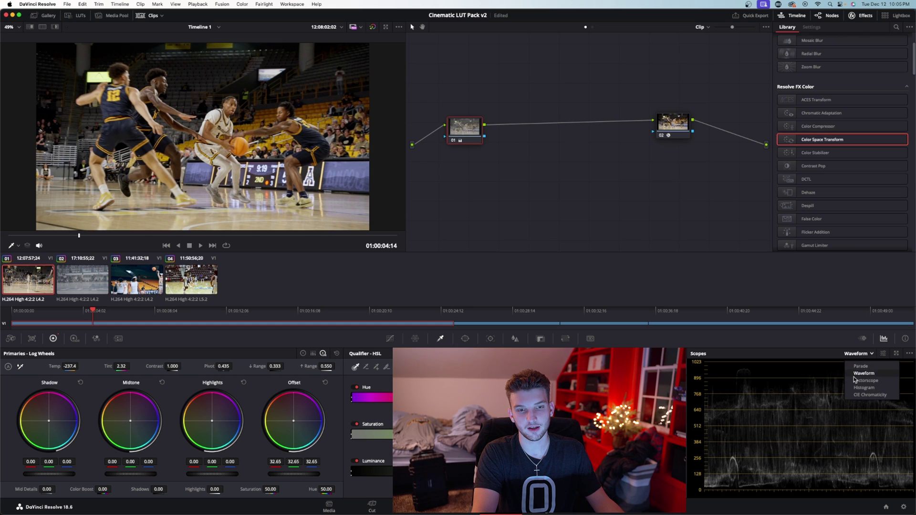
left_click(876, 357)
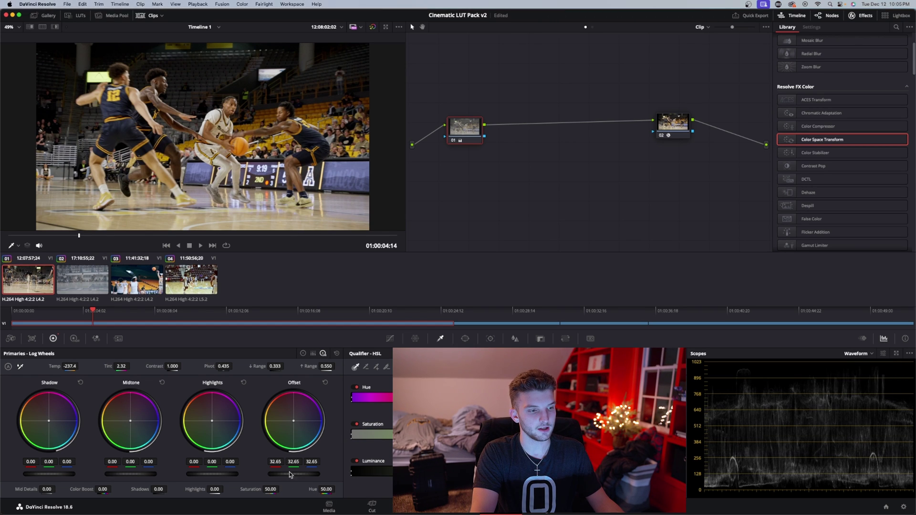
left_click_drag(289, 474, 297, 474)
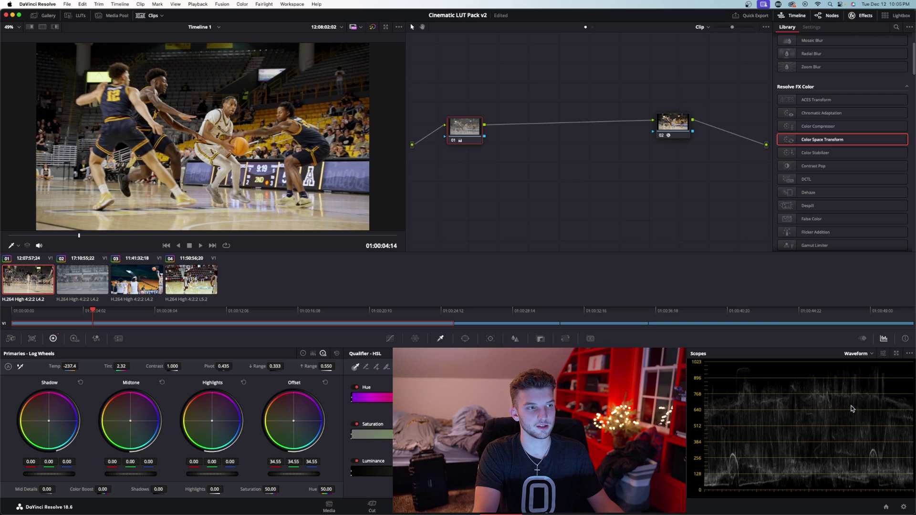
left_click_drag(461, 125, 459, 122)
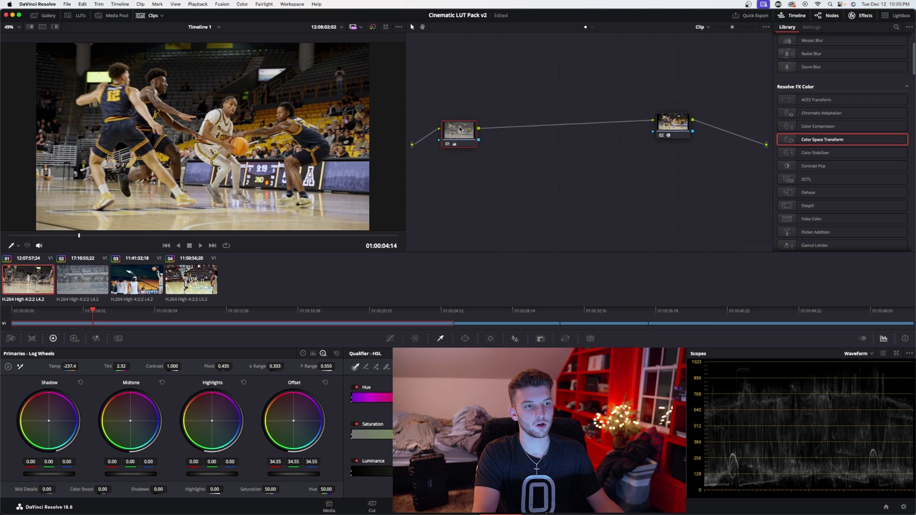
Step: Delete the Color Space Transform node and add an empty serial node in its place after node 01
left_click(673, 129)
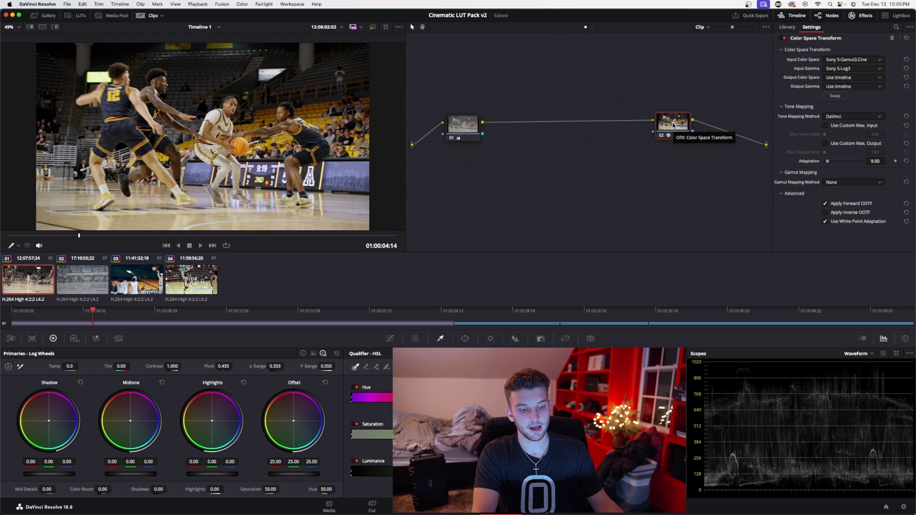
key("BackSpace")
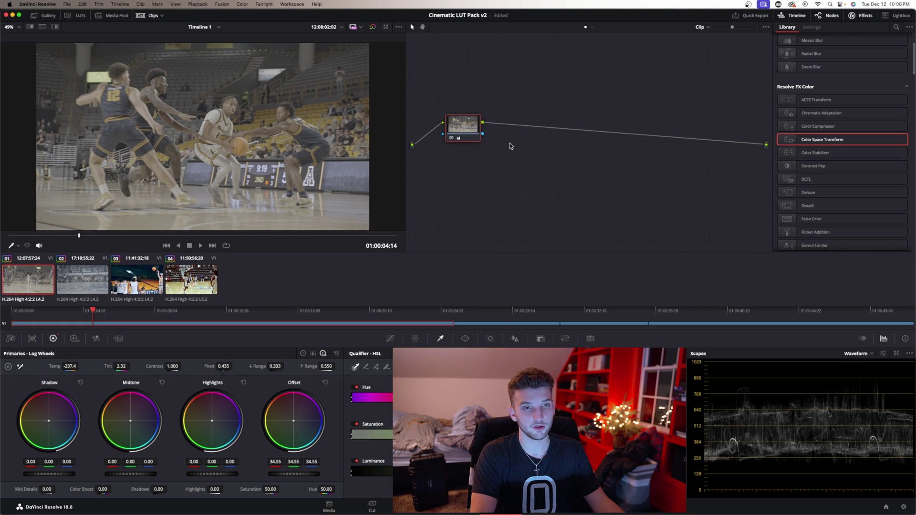
key("alt+s")
left_click_drag(513, 126, 550, 122)
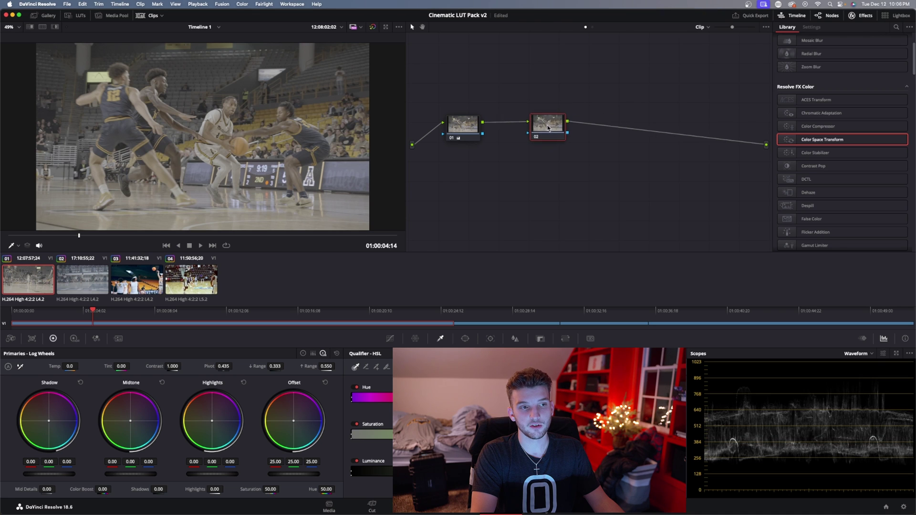
Step: Apply LUT 1 from the log picture profile LUT folder to node 02 and close the LUT browser
left_click(78, 15)
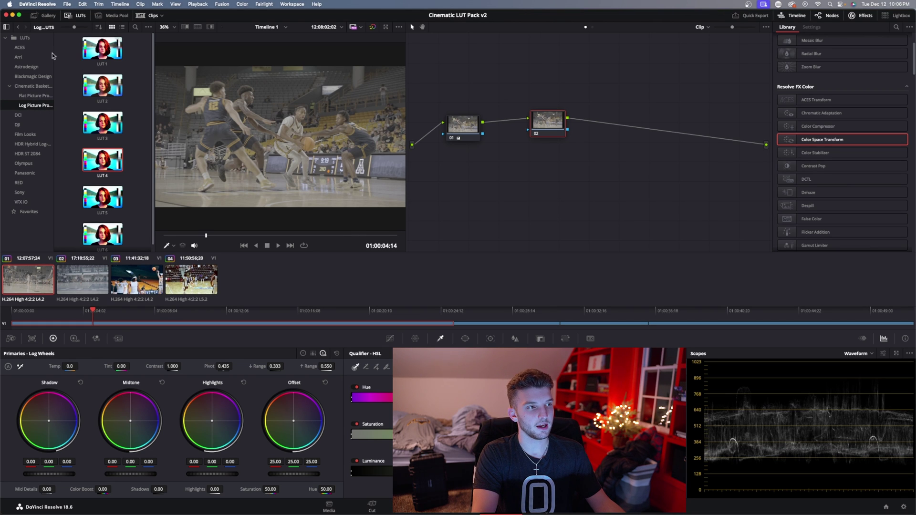
left_click_drag(102, 48, 551, 127)
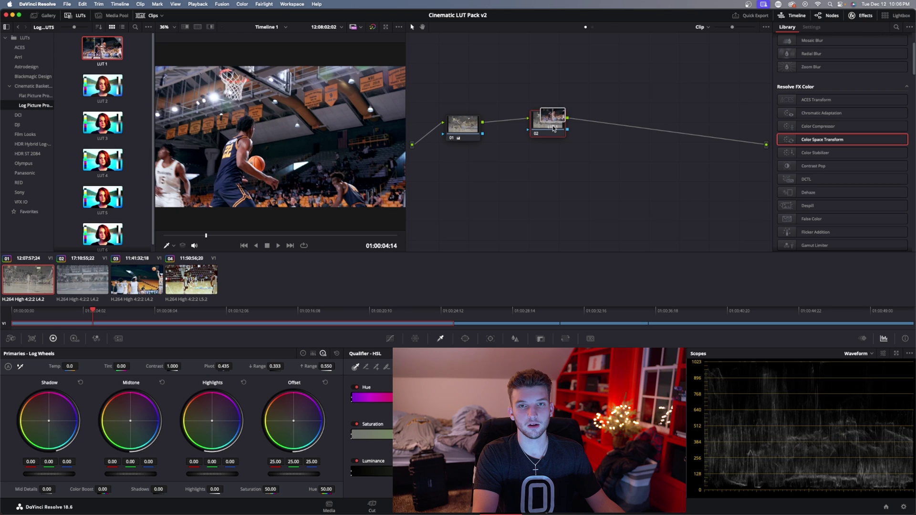
left_click(72, 15)
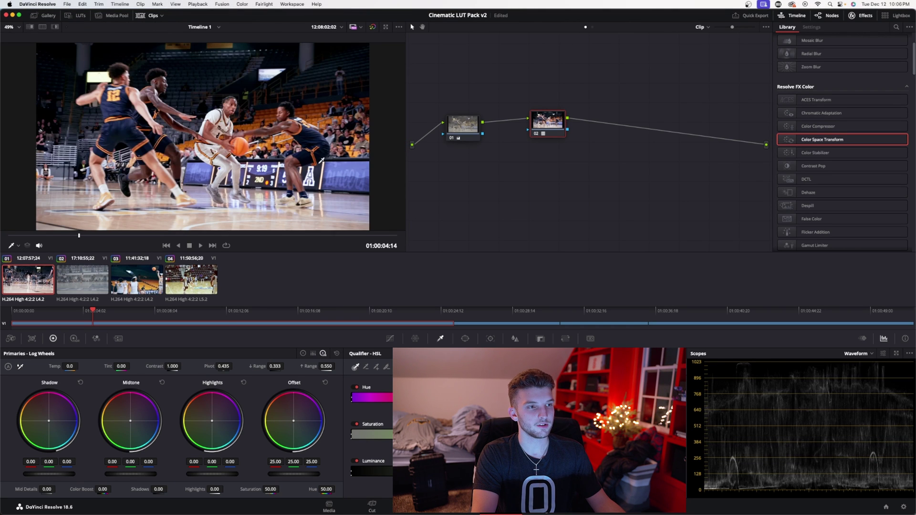
Step: Move the playhead to 01:00:04:22 and add a third serial node after the LUT node
mouse_move(92, 239)
left_mouse_down()
mouse_move(122, 243)
mouse_move(87, 242)
left_mouse_up()
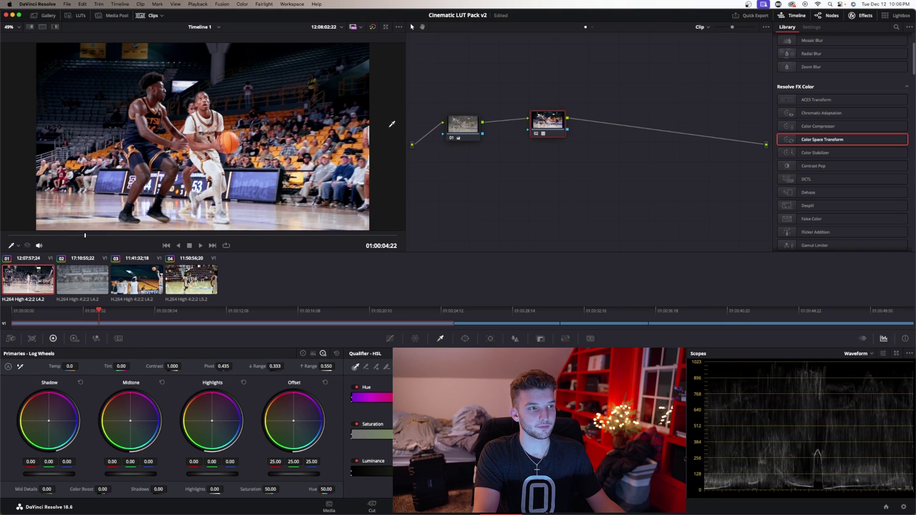
left_click_drag(531, 122, 509, 123)
key("alt+s")
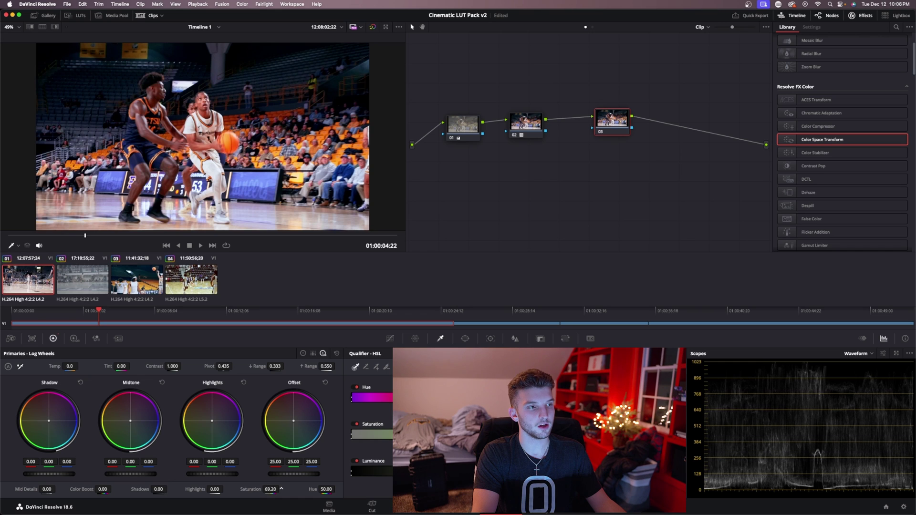
Step: Try a saturation boost to 69.20 and a slight blue shift of the Highlights on node 03, and reset both
double_click(255, 495)
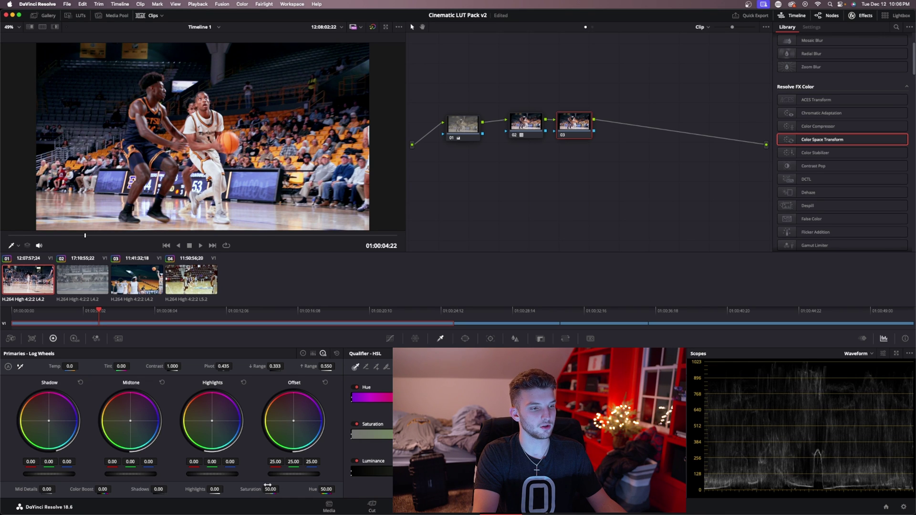
left_click_drag(208, 424, 215, 425)
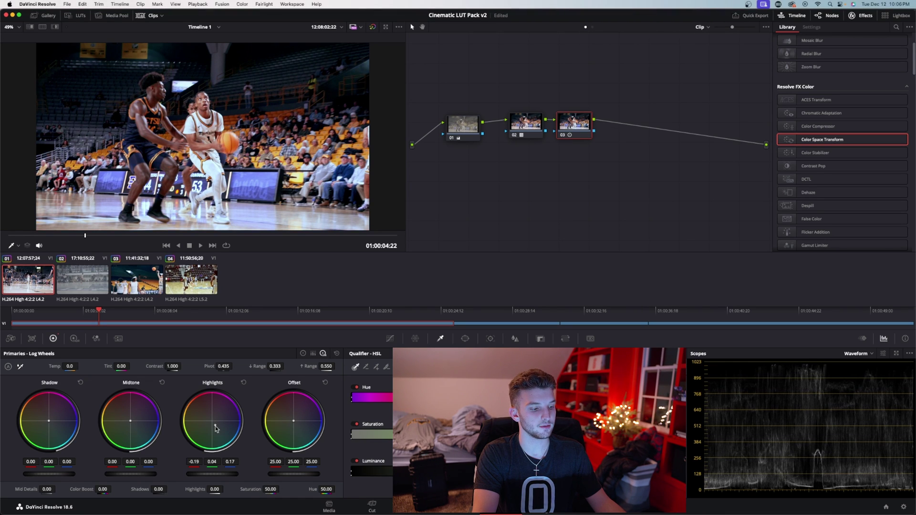
left_click(243, 383)
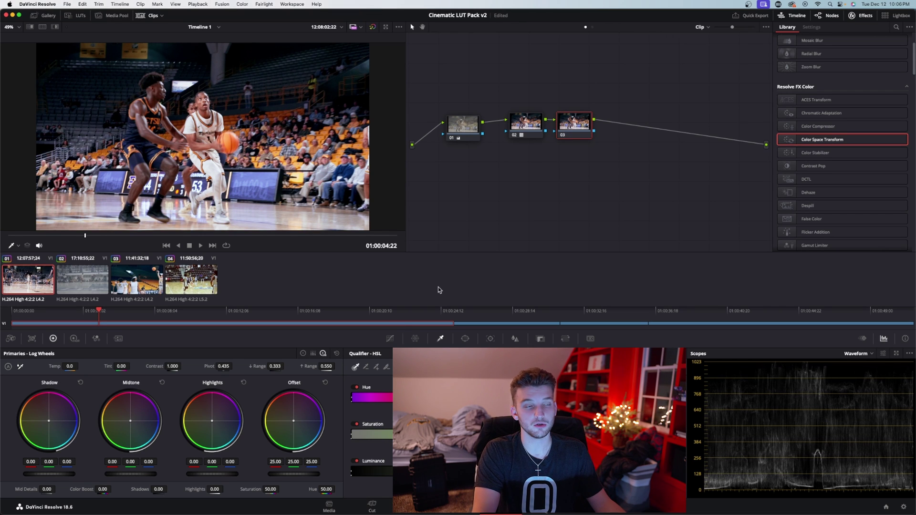
Step: Select the LUT node and reposition it closer to node 01 in the node graph
left_click(513, 137)
left_click_drag(513, 138, 505, 143)
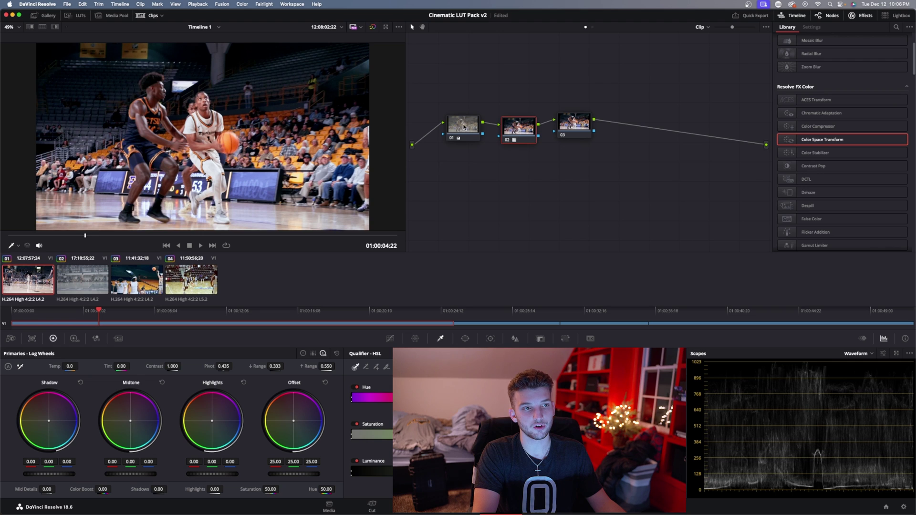
Step: Delete all three nodes from the first clip's node graph
left_click_drag(462, 131, 461, 135)
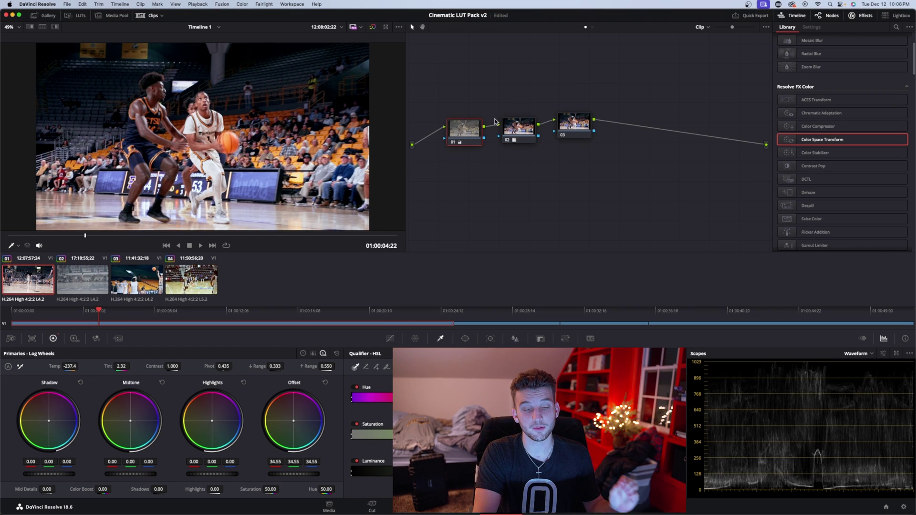
left_click_drag(461, 134, 464, 133)
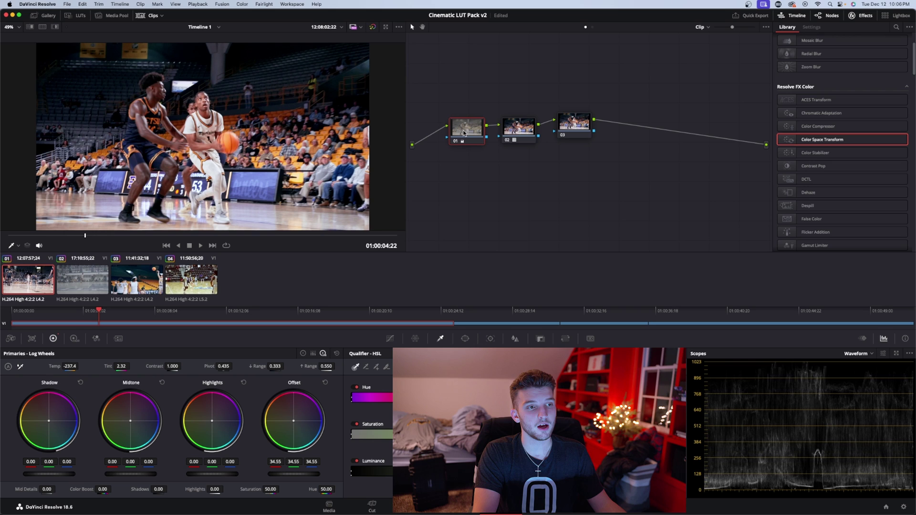
left_click(565, 122)
key("Delete")
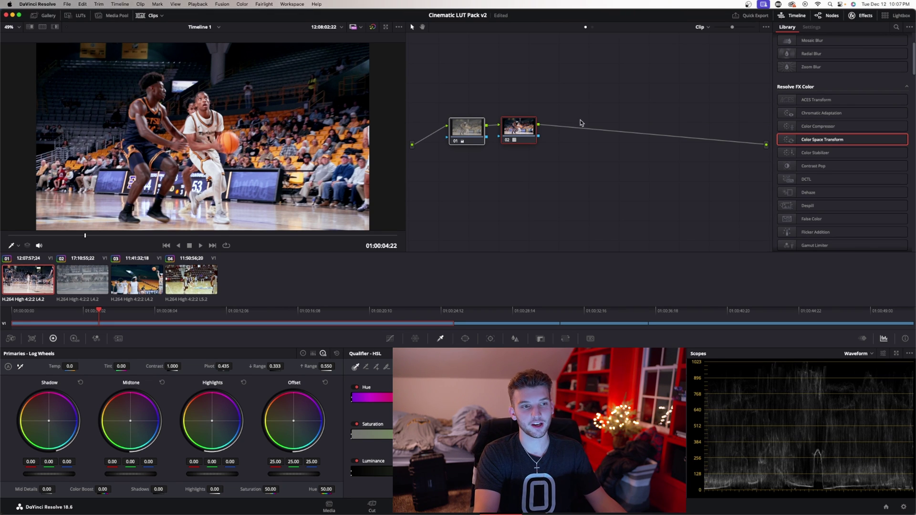
left_click_drag(585, 114, 477, 164)
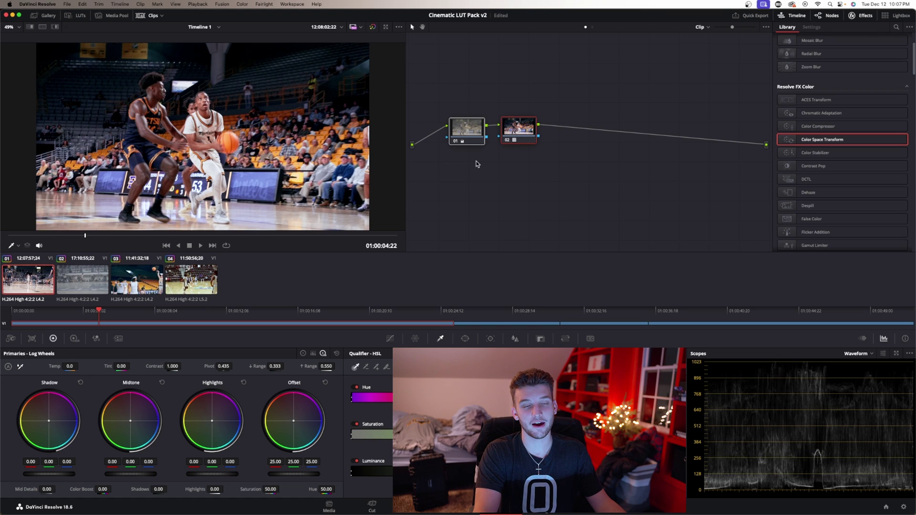
key("Delete")
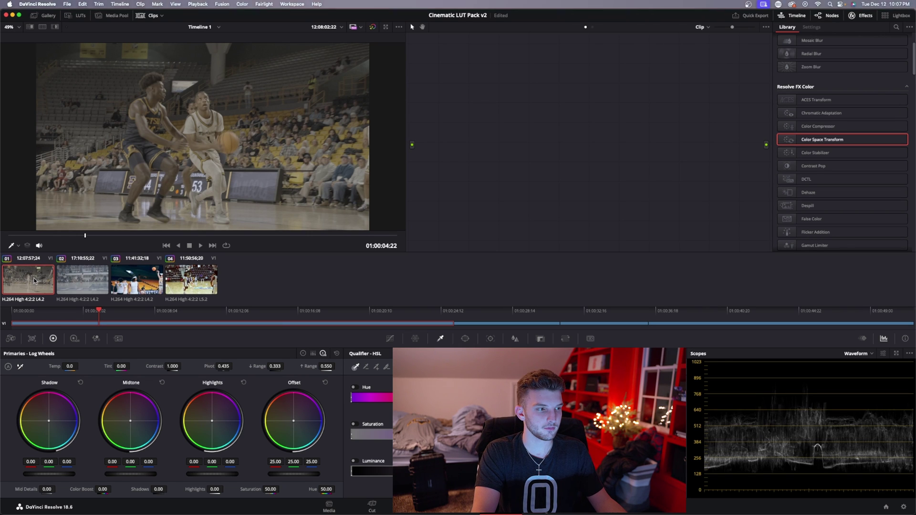
Step: Build a new chain of five serial nodes on the first clip
key("alt+s")
key("alt+s")
key("alt+s")
key("alt+s")
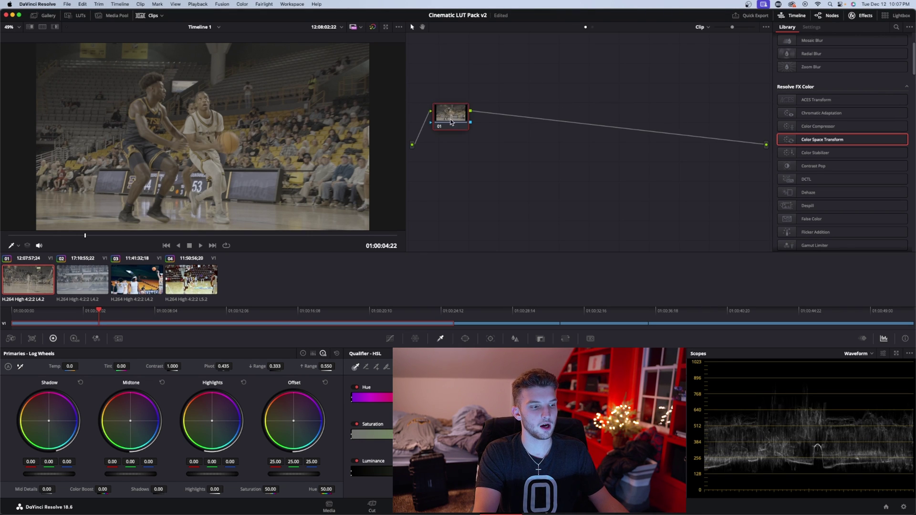
key("alt+s")
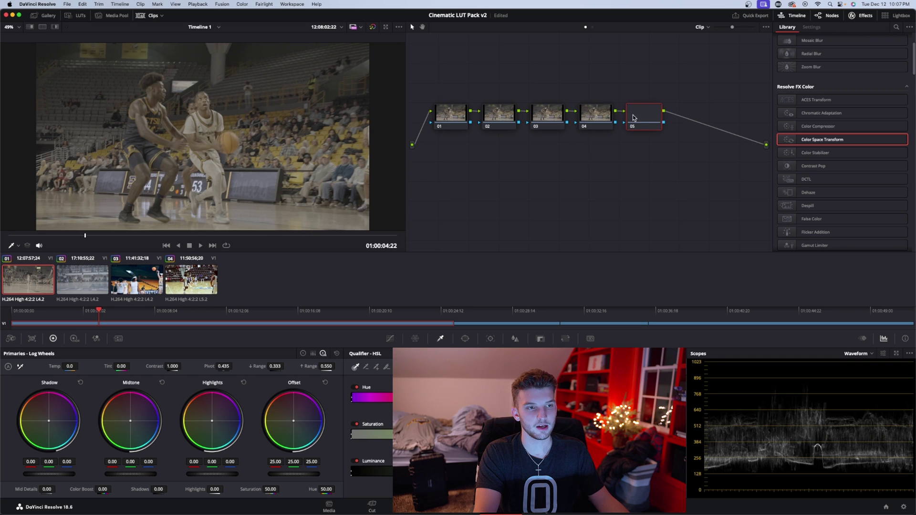
Step: Label node 05 as Conversion
right_click(643, 119)
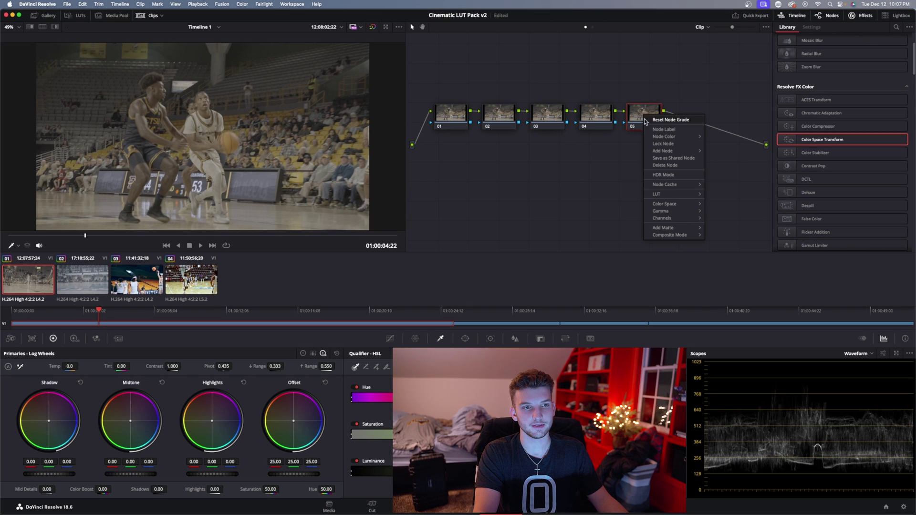
left_click(665, 135)
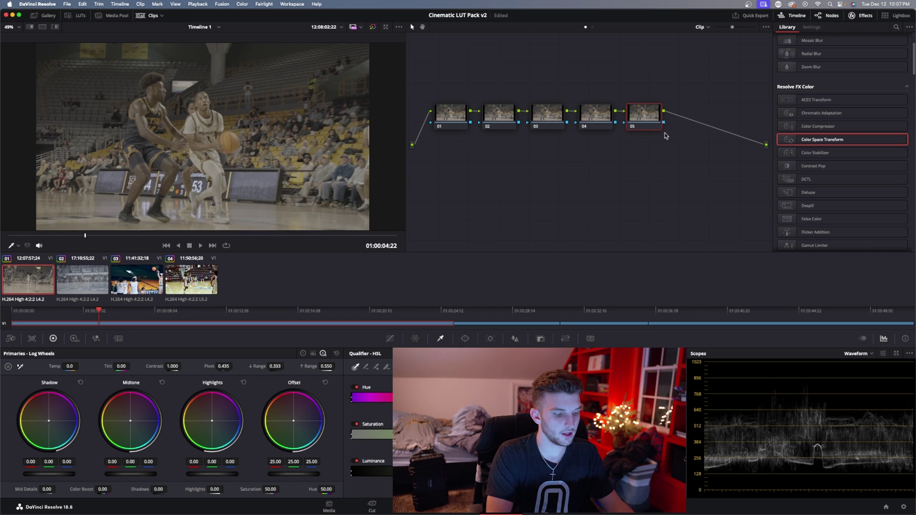
type("Conversio")
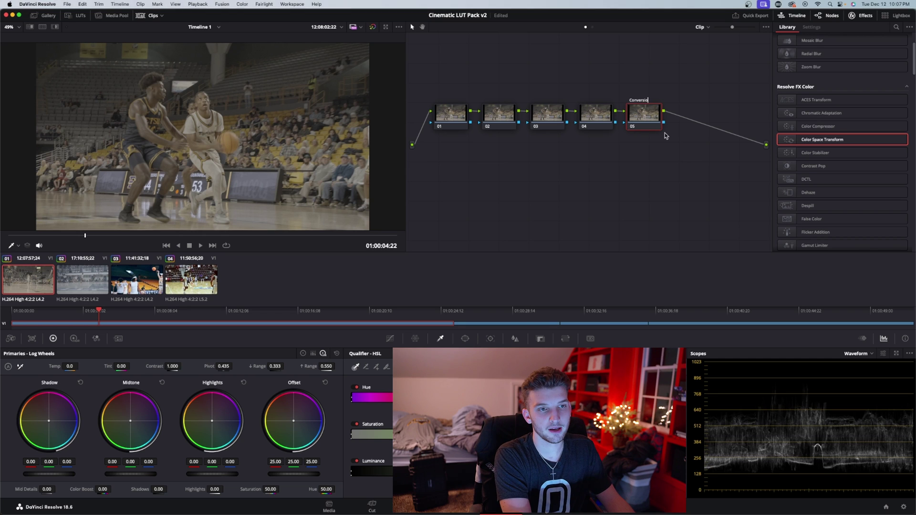
type("n")
Step: Label node 04 as Sharpening
left_click(595, 114)
right_click(596, 118)
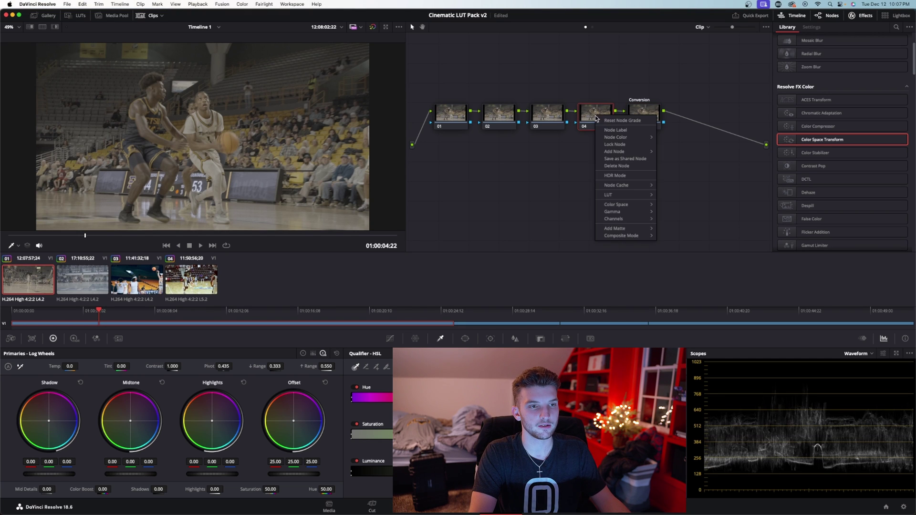
left_click(610, 131)
type("Sharpe")
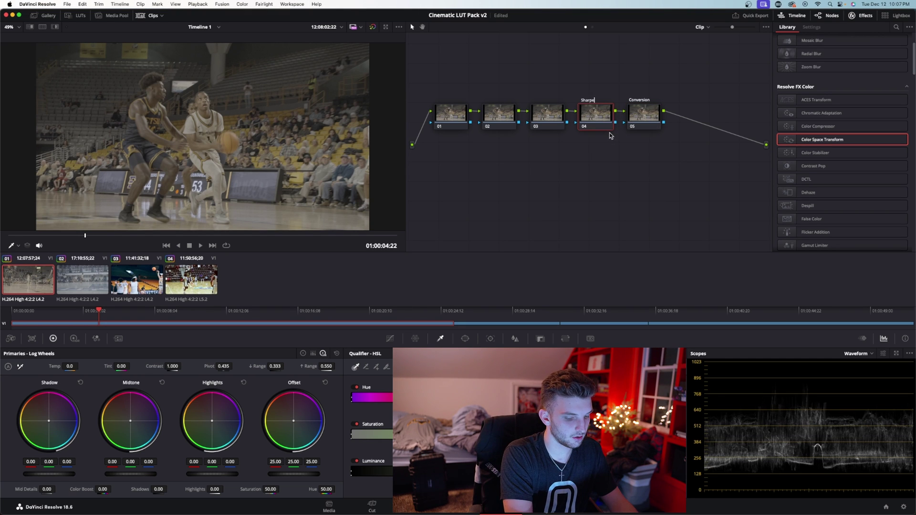
type("ning")
Step: Label node 03 as grade
left_click(546, 115)
right_click(544, 116)
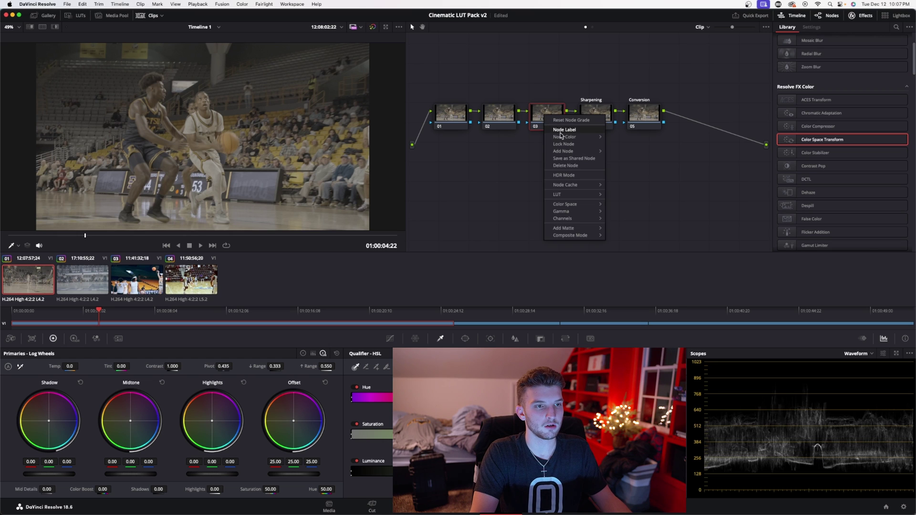
left_click(561, 131)
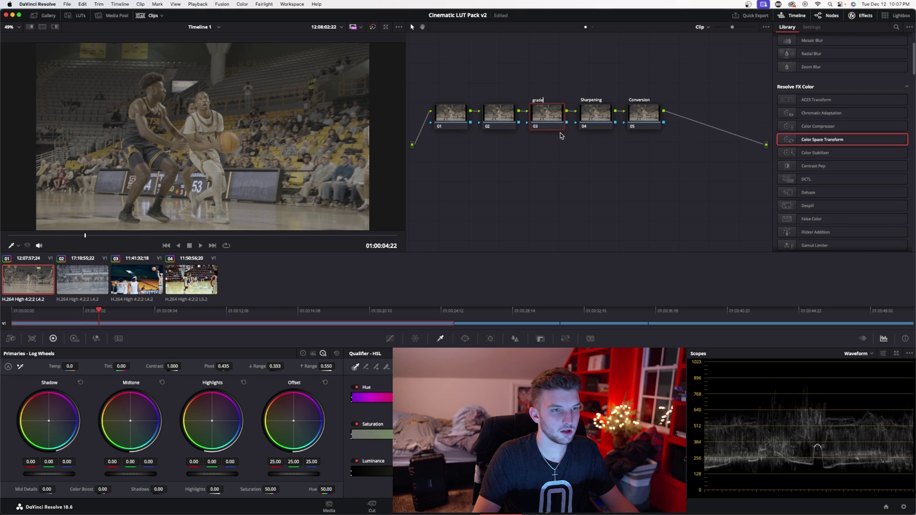
Step: Label node 02 as Exposure and node 01 as WB
right_click(496, 125)
left_click(507, 138)
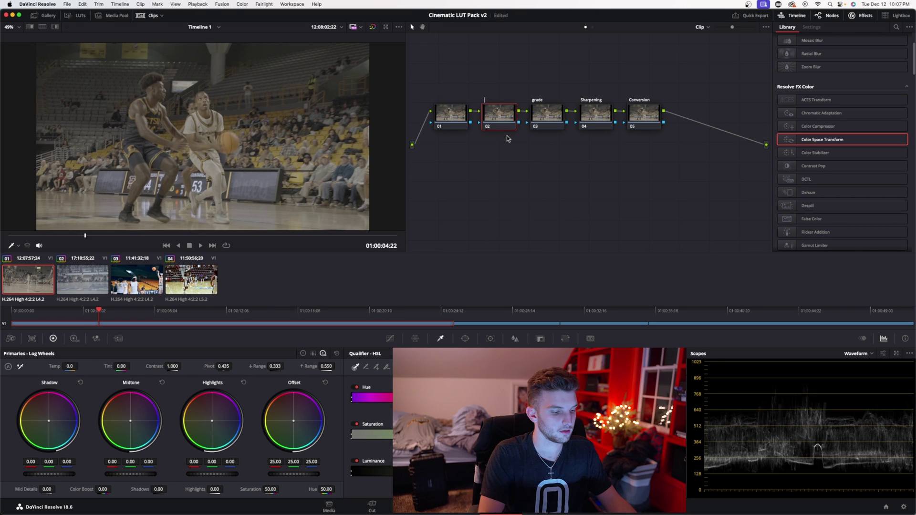
right_click(456, 117)
left_click(467, 130)
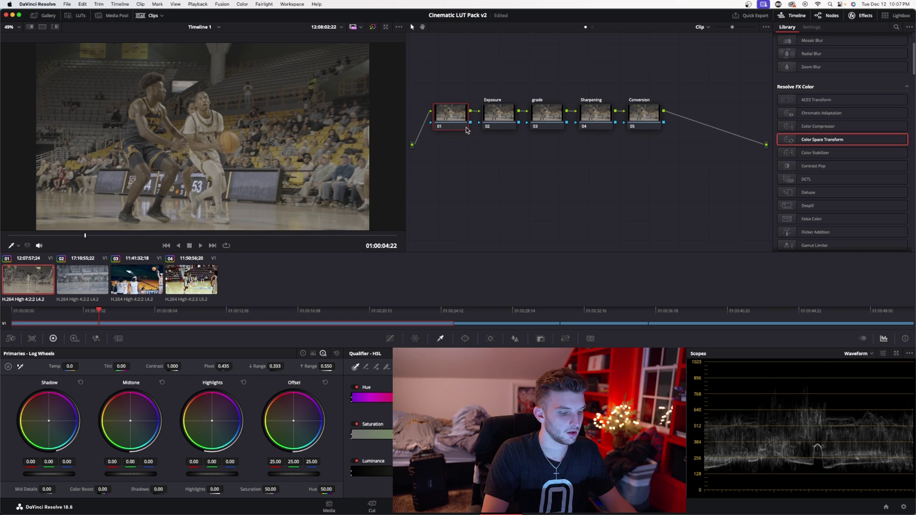
right_click(453, 115)
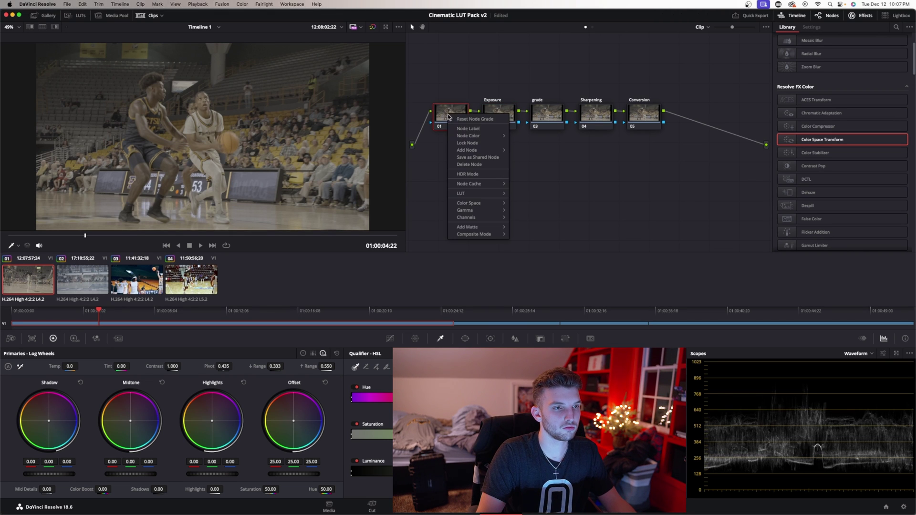
left_click(468, 132)
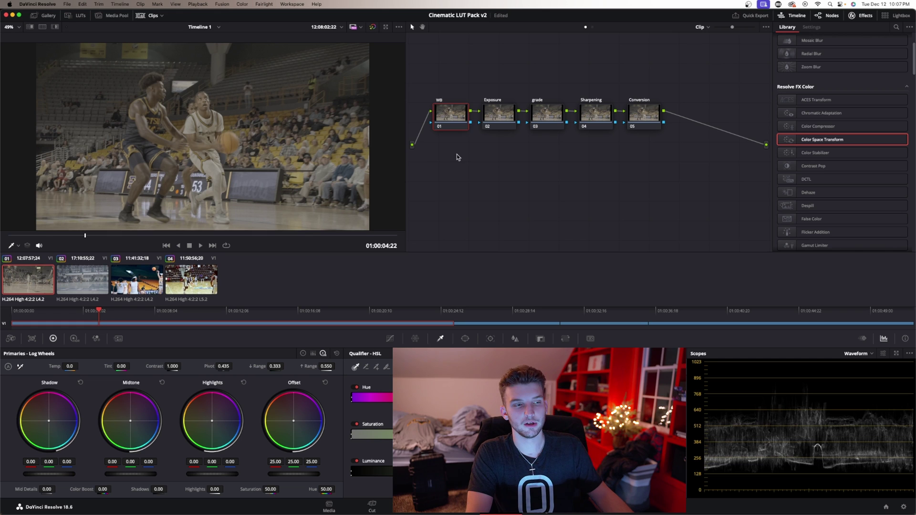
Step: Apply the Color Space Transform effect to the Conversion node and set its Input Color Space to Sony S-Gamut3.Cine
left_click(642, 117)
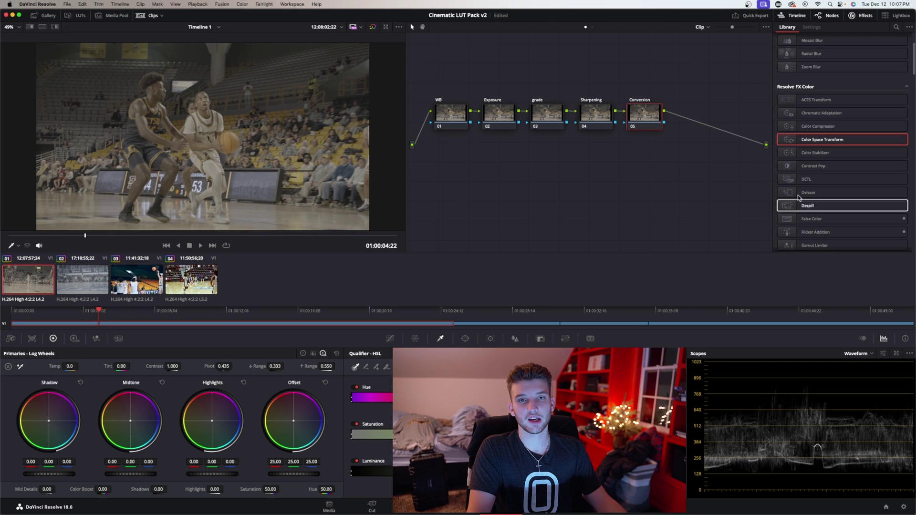
left_click_drag(888, 139, 651, 118)
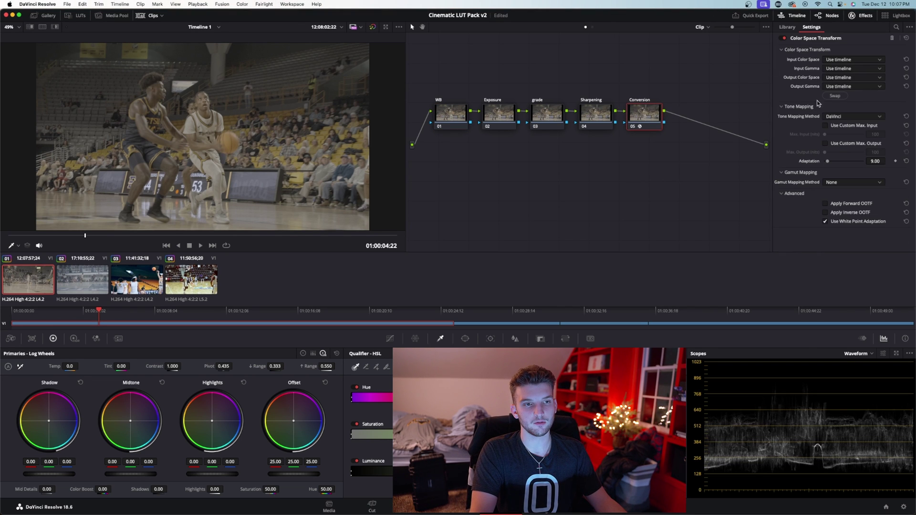
left_click(859, 59)
scroll(848, 88, "down", 5)
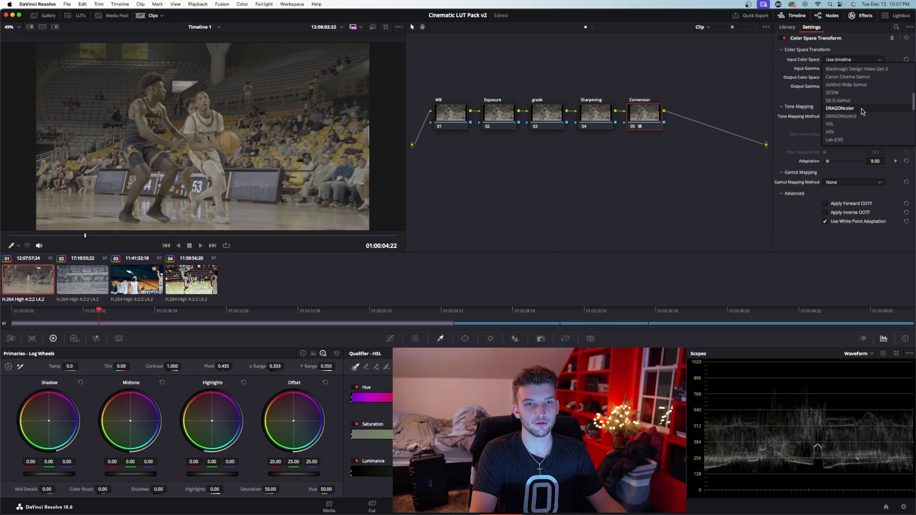
scroll(852, 102, "down", 4)
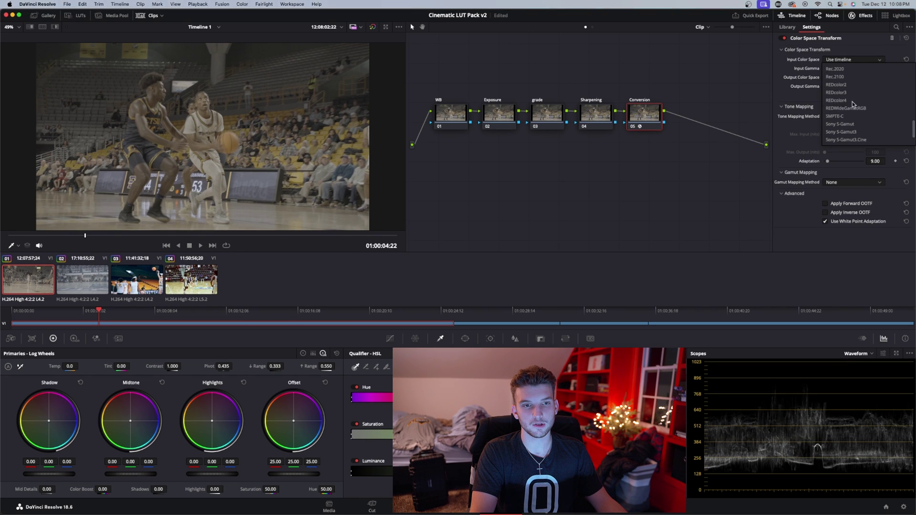
left_click(849, 140)
Step: Set the Color Space Transform's Input Gamma to Sony S-Log3 and move the Conversion node slightly away from the Sharpening node
left_click(851, 68)
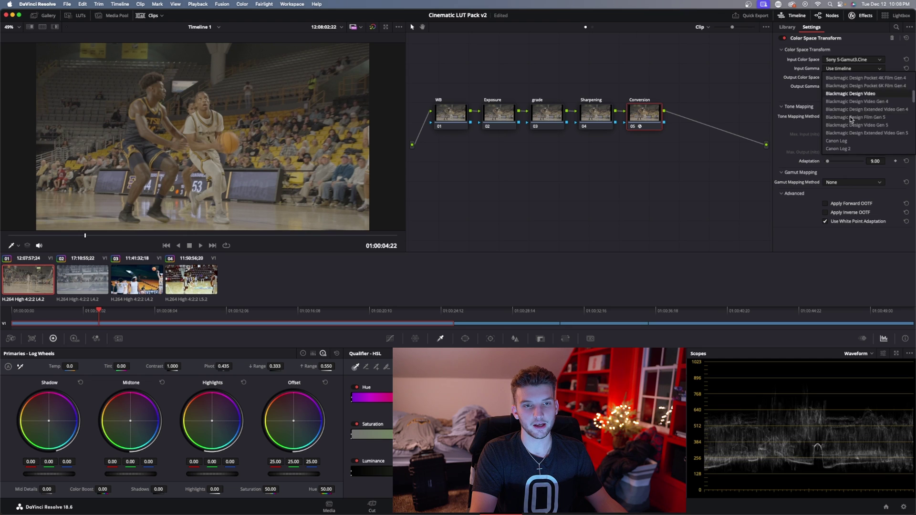
scroll(850, 116, "down", 5)
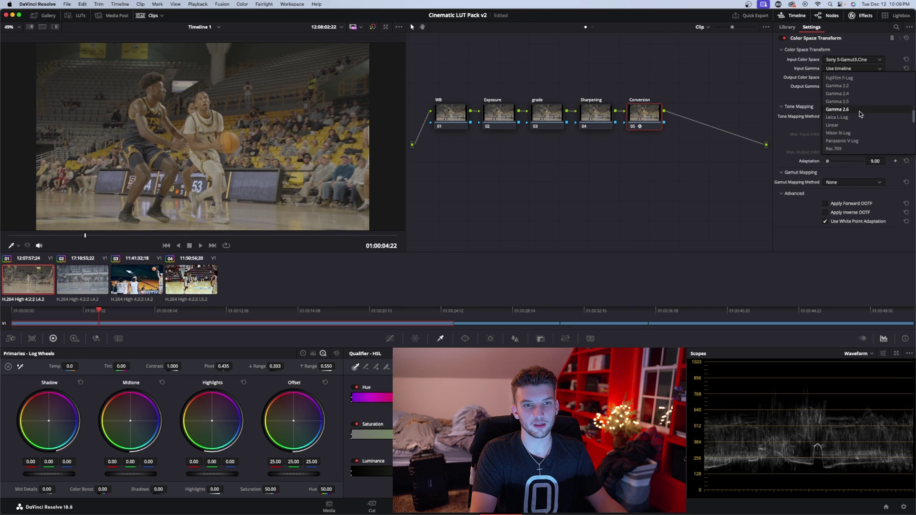
scroll(859, 119, "down", 5)
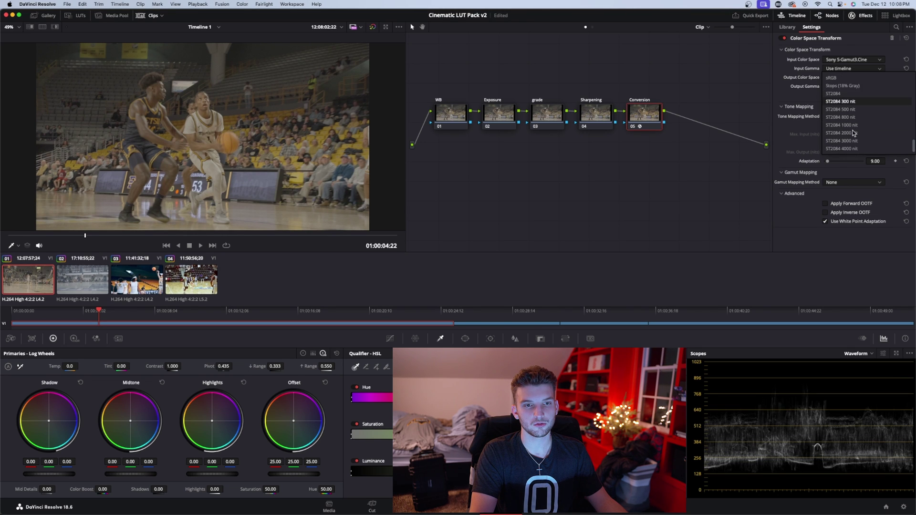
scroll(854, 133, "down", 5)
left_click(849, 117)
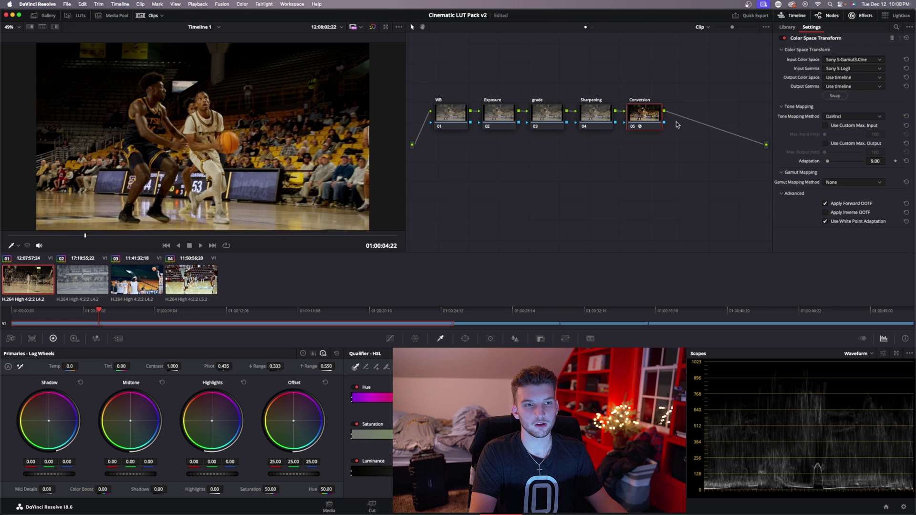
left_click_drag(647, 121, 668, 123)
Step: White balance the WB node by sampling the white jersey, and compare the image with the node disabled and enabled
left_click(443, 118)
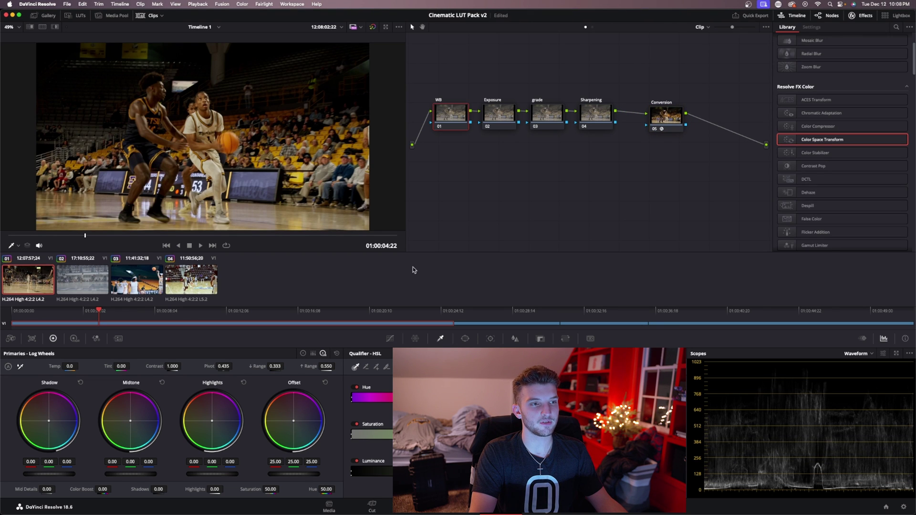
left_click(20, 367)
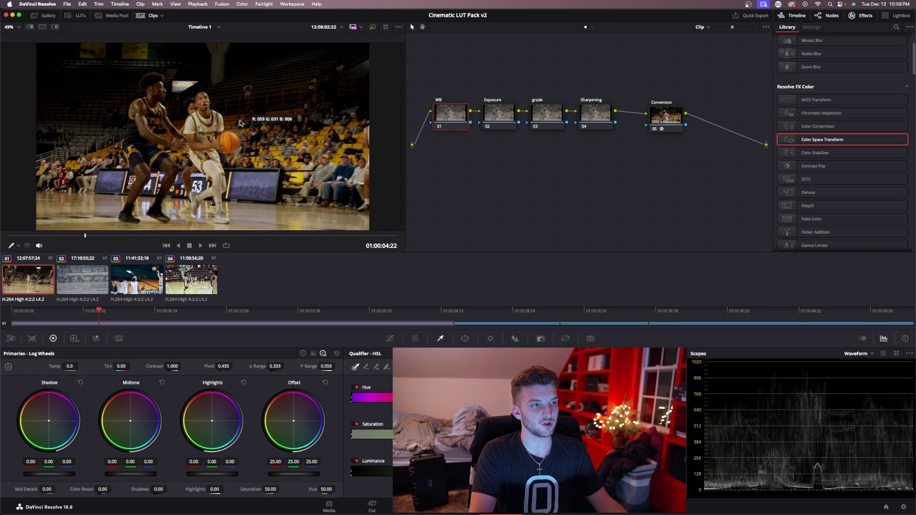
left_click(189, 125)
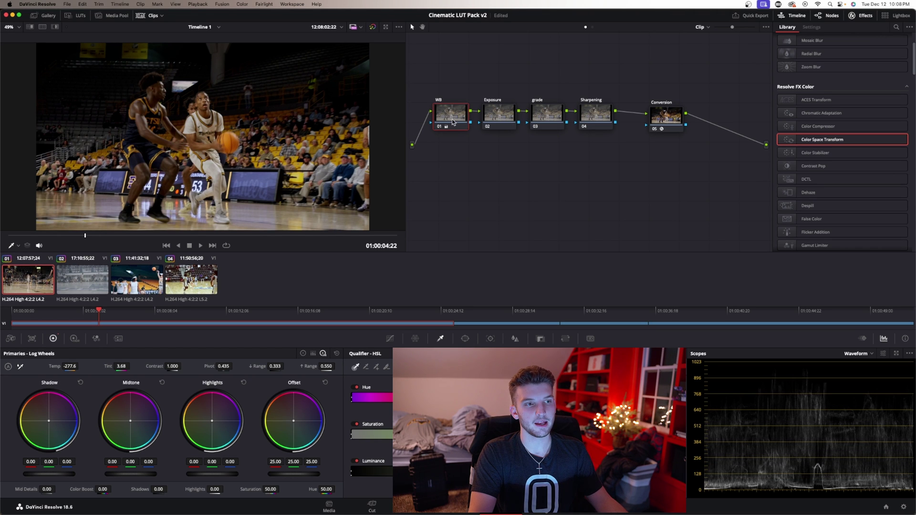
key("ctrl+d")
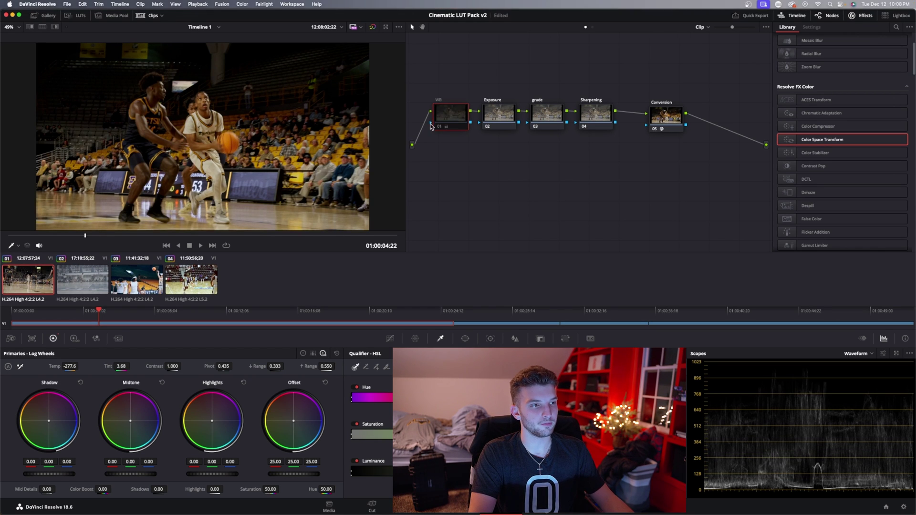
key("ctrl+d")
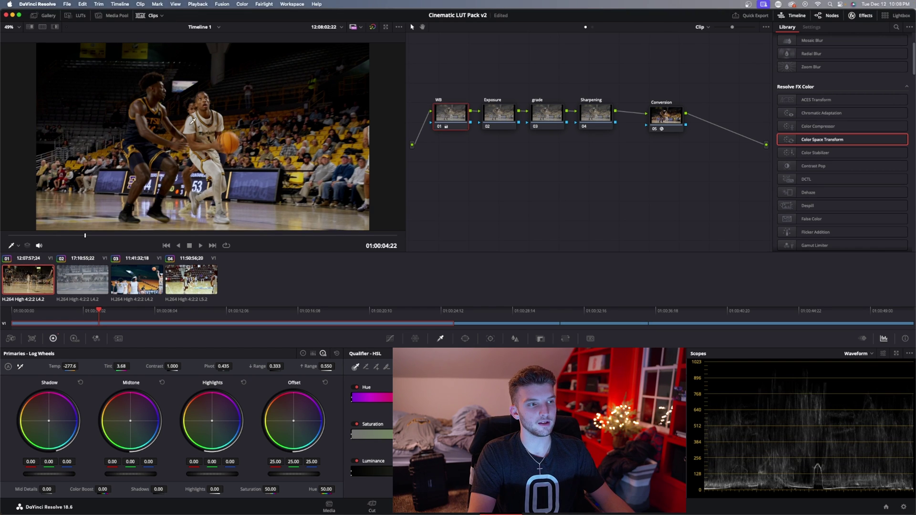
Step: Brighten the image on the Exposure node by lifting the upper handle of the custom curve
left_click(500, 126)
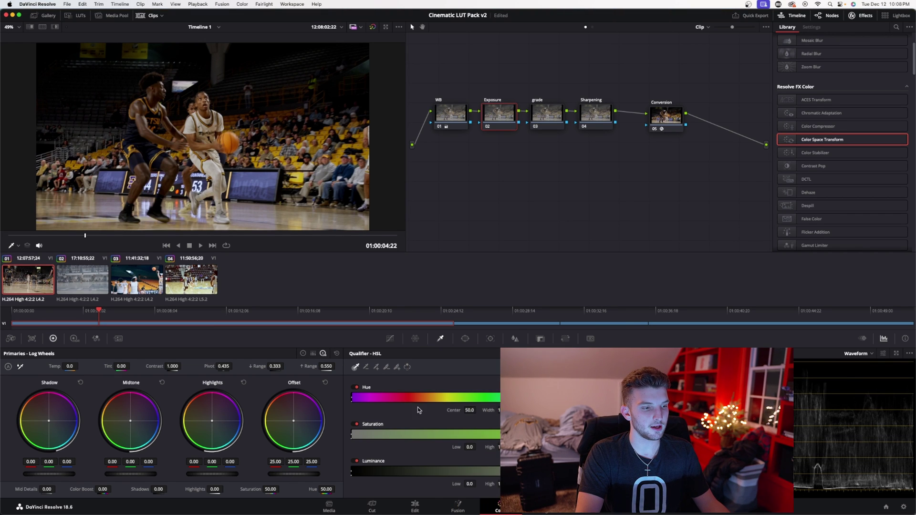
left_click(390, 339)
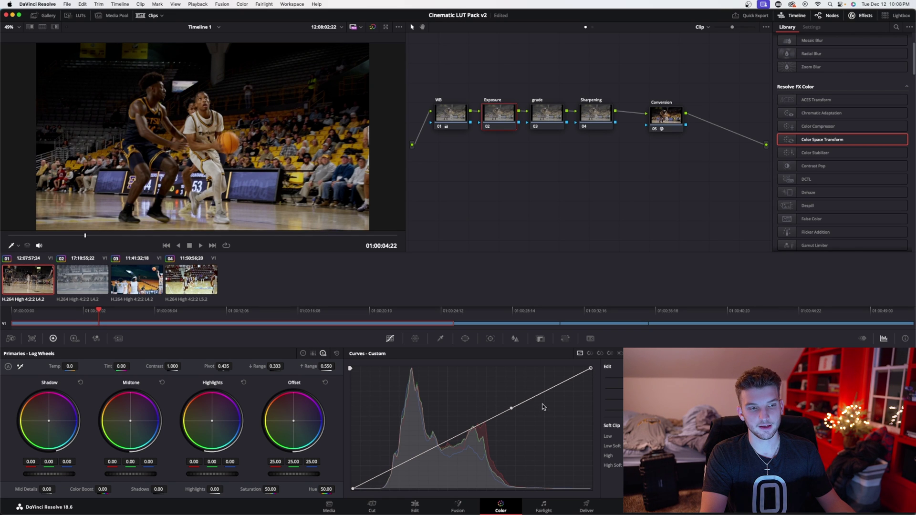
left_click_drag(511, 411, 501, 395)
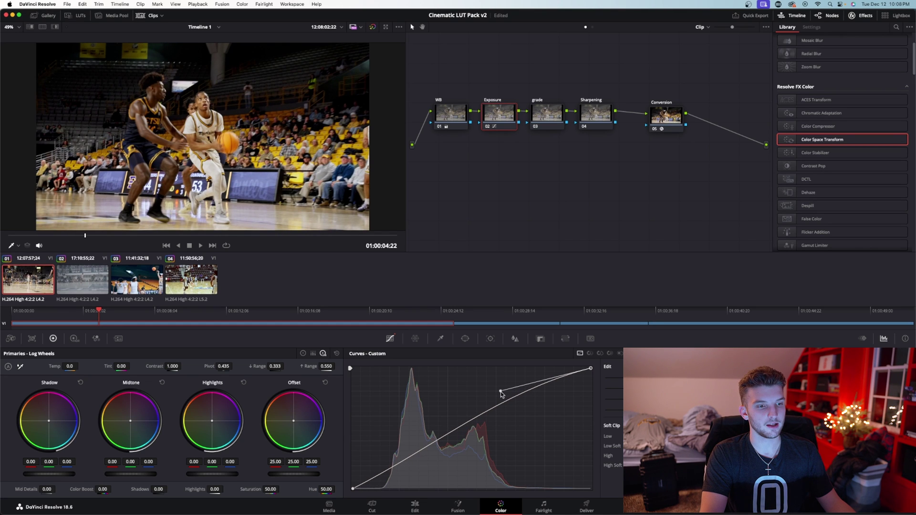
key("super+z")
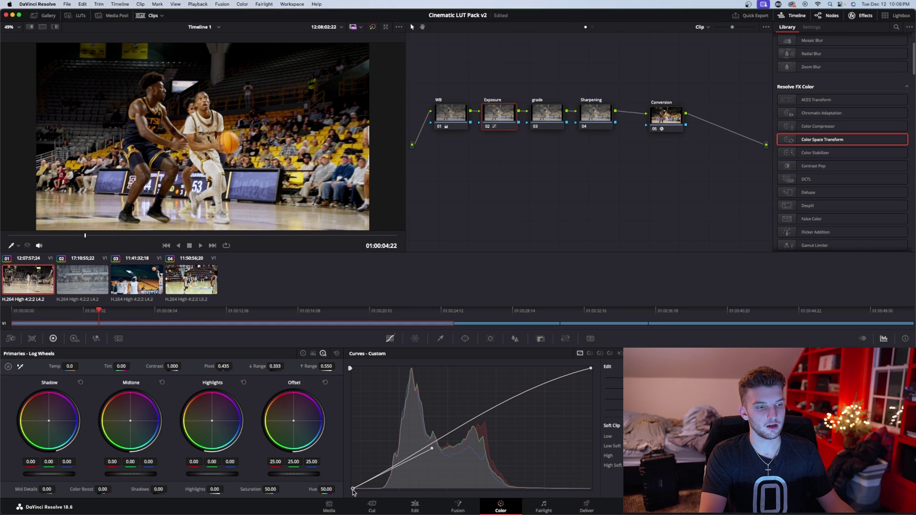
Step: Refine the Exposure node by lowering the curve's lower handle and setting log Shadow to 0.73 and Highlights to 0.14, comparing with the node disabled
left_click_drag(429, 452, 430, 463)
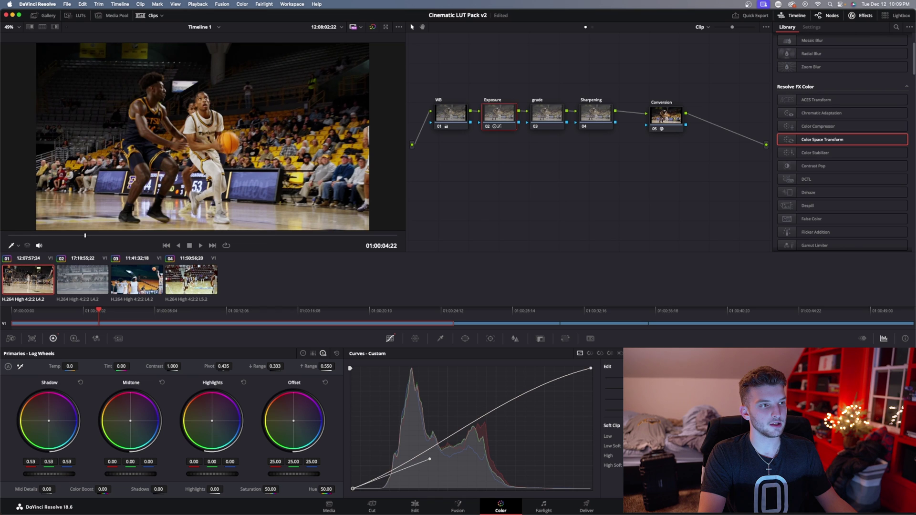
left_click_drag(49, 474, 67, 474)
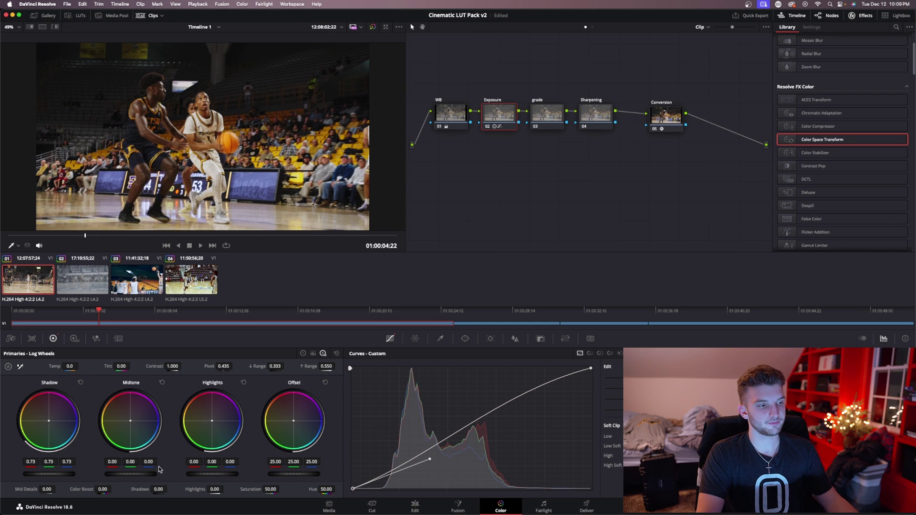
left_click_drag(212, 474, 225, 474)
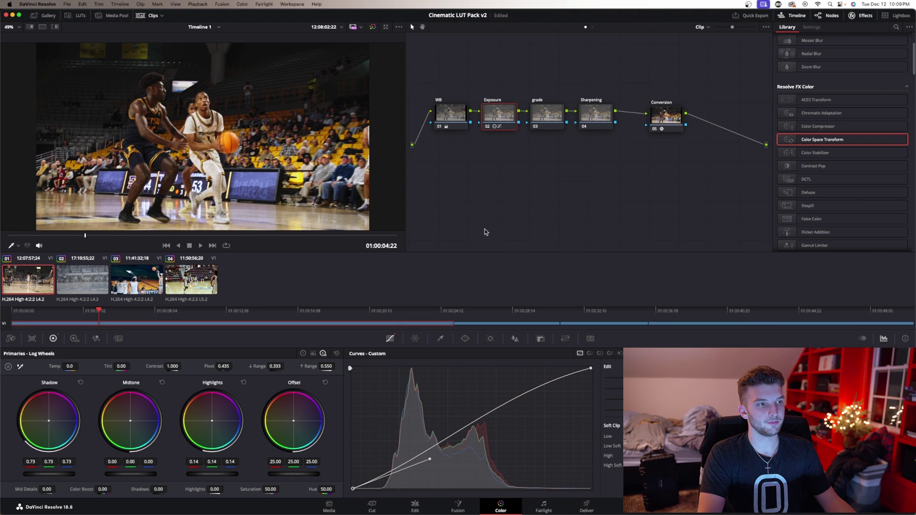
key("super+d")
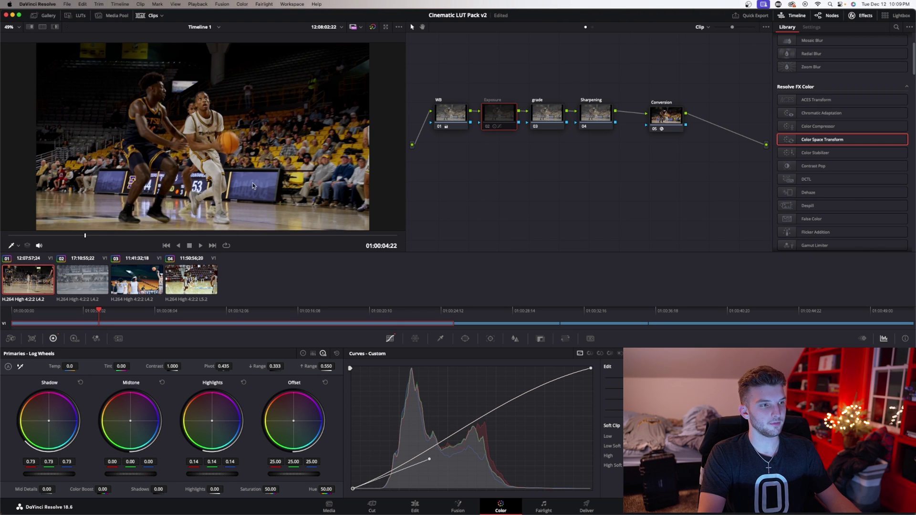
key("super+d")
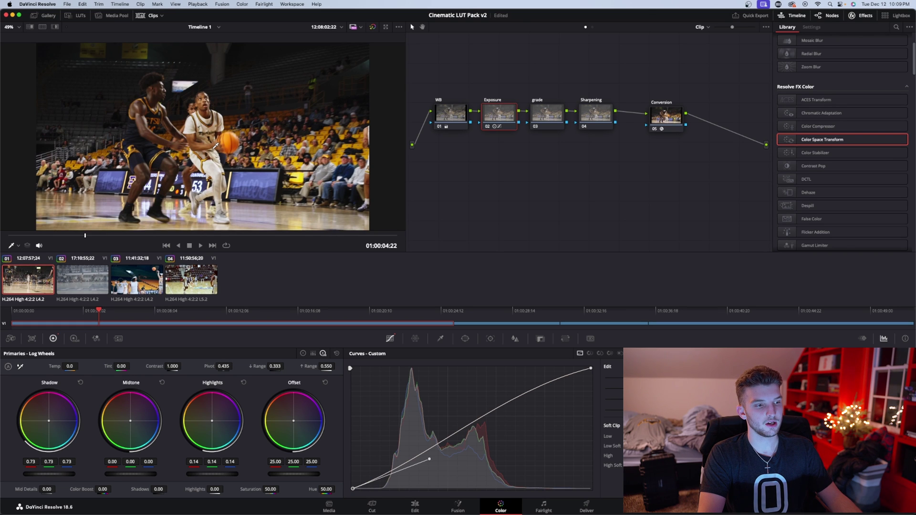
Step: Move the Sharpening node closer to Conversion and add a layer node beneath the grade node
left_click(546, 119)
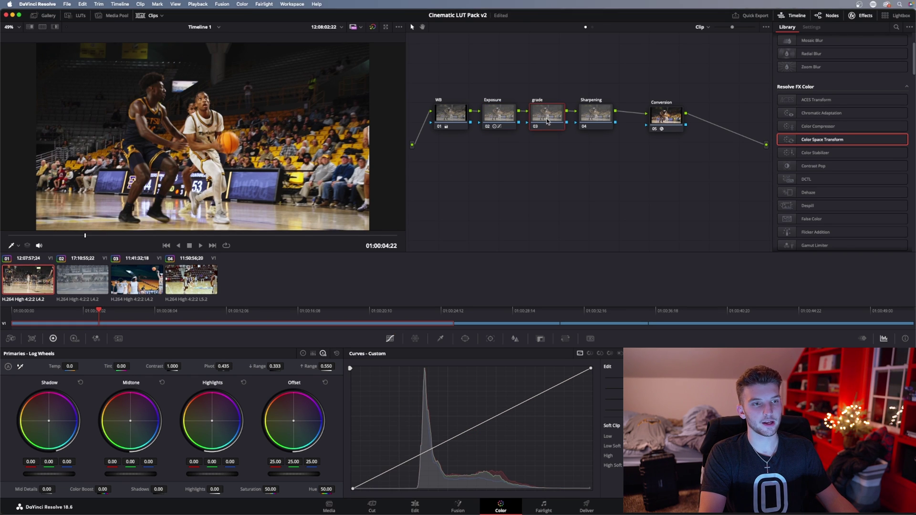
left_click_drag(591, 114, 609, 113)
left_click_drag(546, 115, 550, 115)
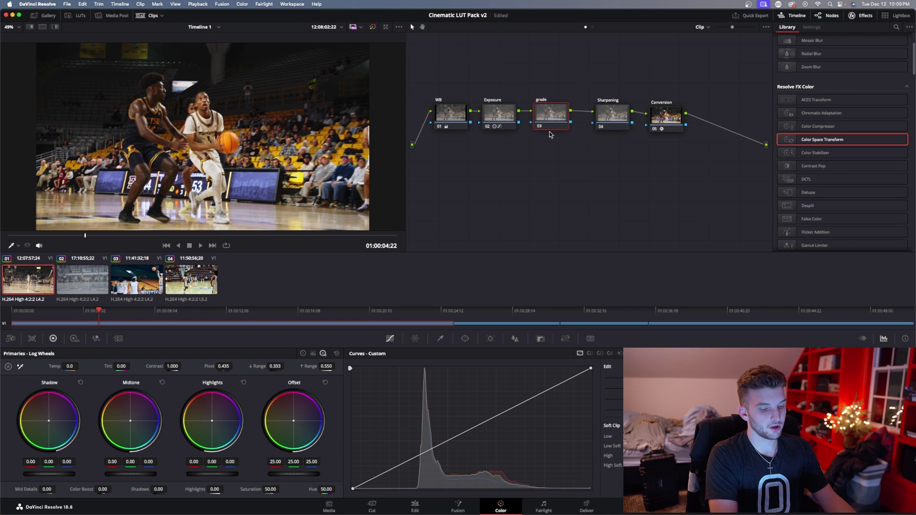
key("alt+l")
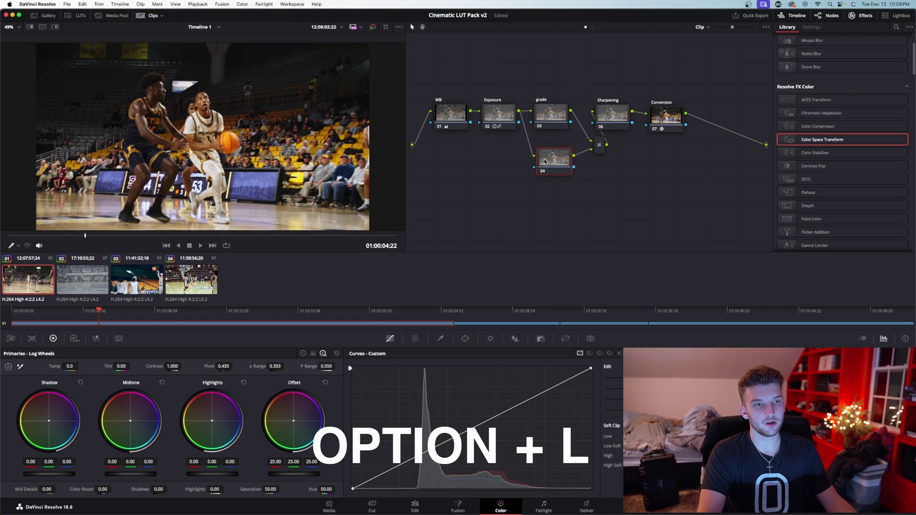
left_click_drag(552, 162, 549, 163)
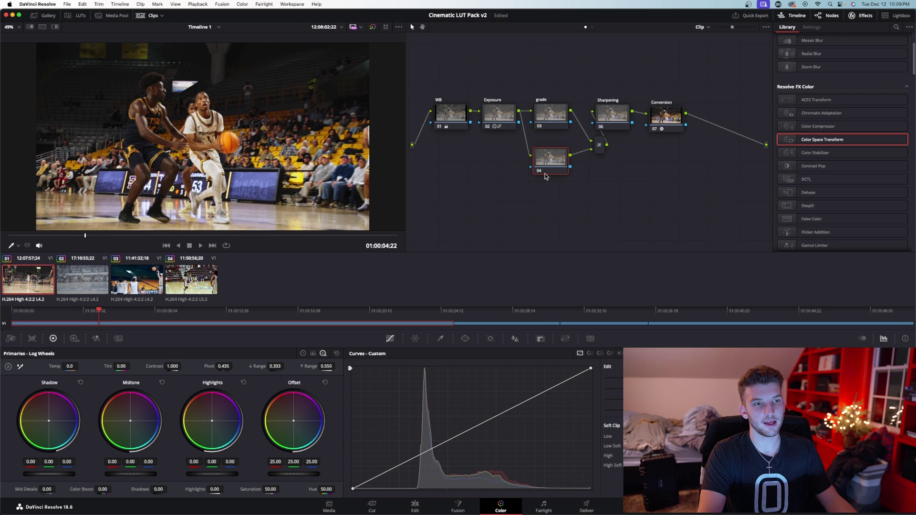
left_click(549, 113)
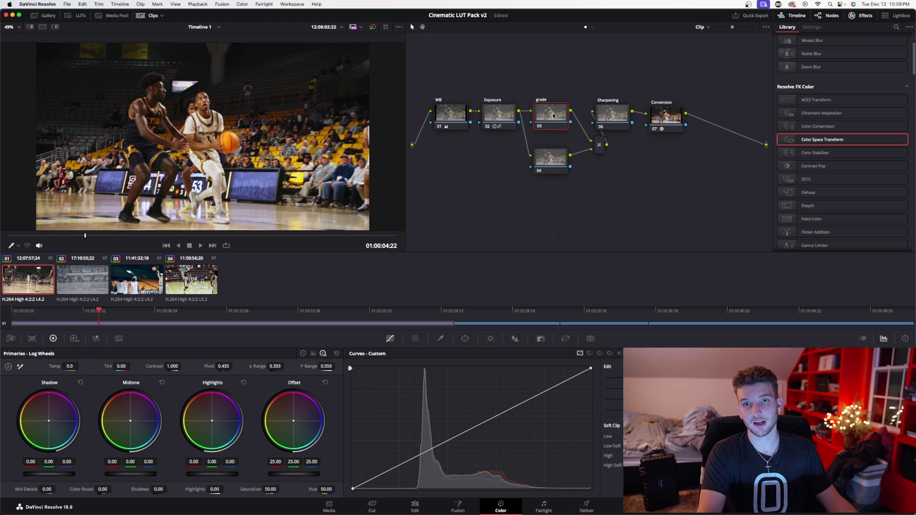
left_click(558, 153)
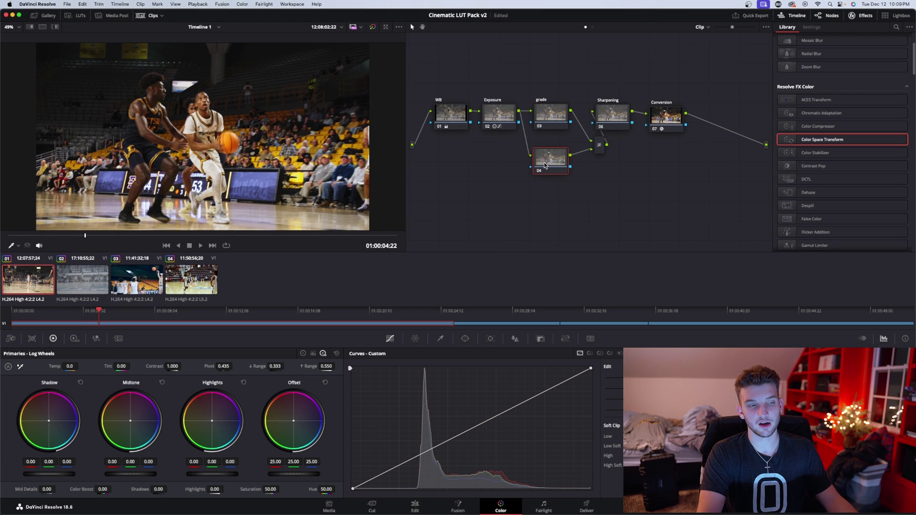
left_click_drag(545, 165, 544, 164)
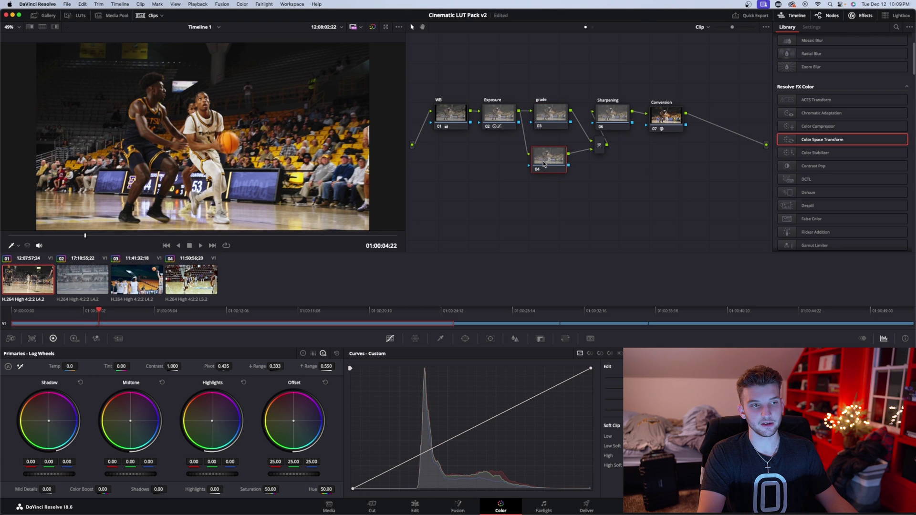
Step: Isolate skin tones on the layer node with an HSL qualifier sampled from the white-jersey player's face, using hue center 29.8 and luminance 53.2 to 65.0
left_click(442, 339)
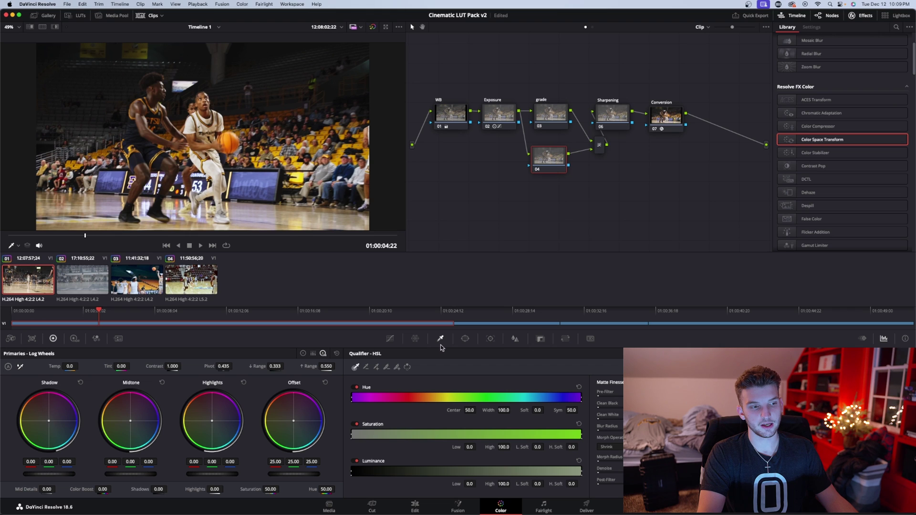
left_click(201, 107)
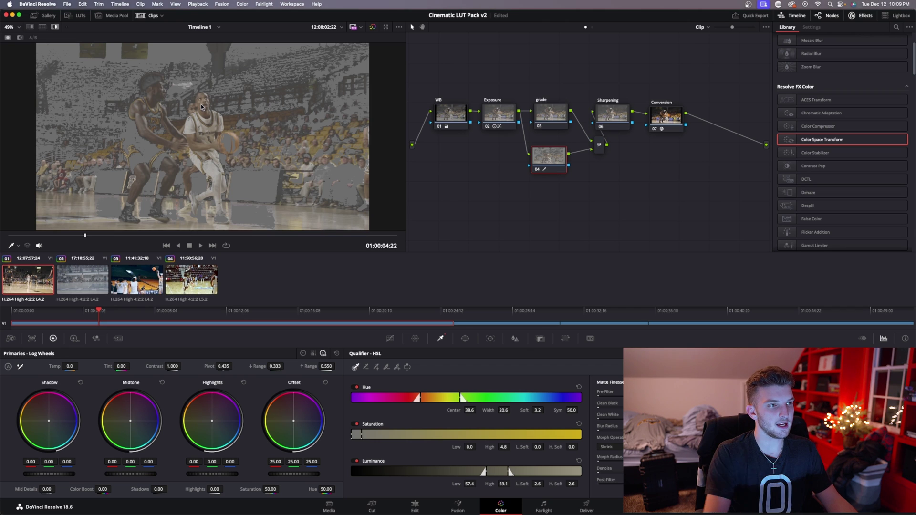
left_click_drag(456, 392, 424, 396)
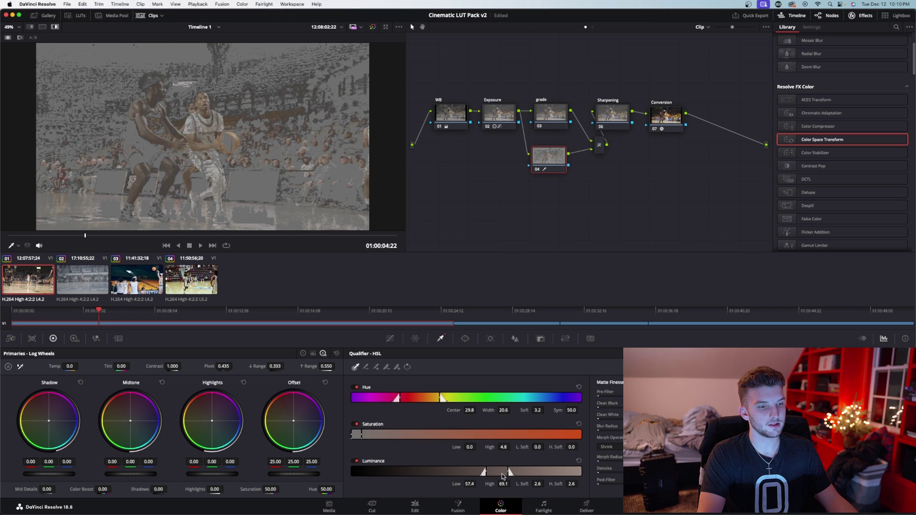
left_click_drag(503, 476, 488, 469)
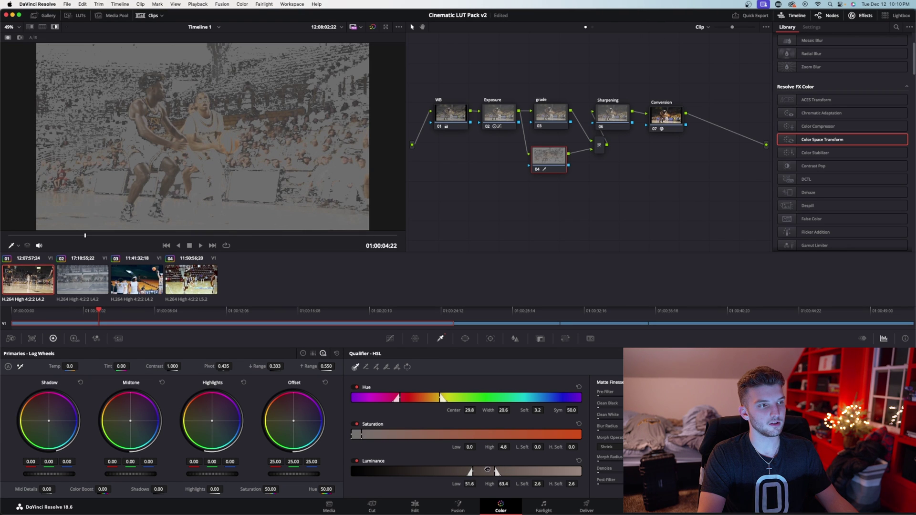
left_click_drag(487, 470, 491, 469)
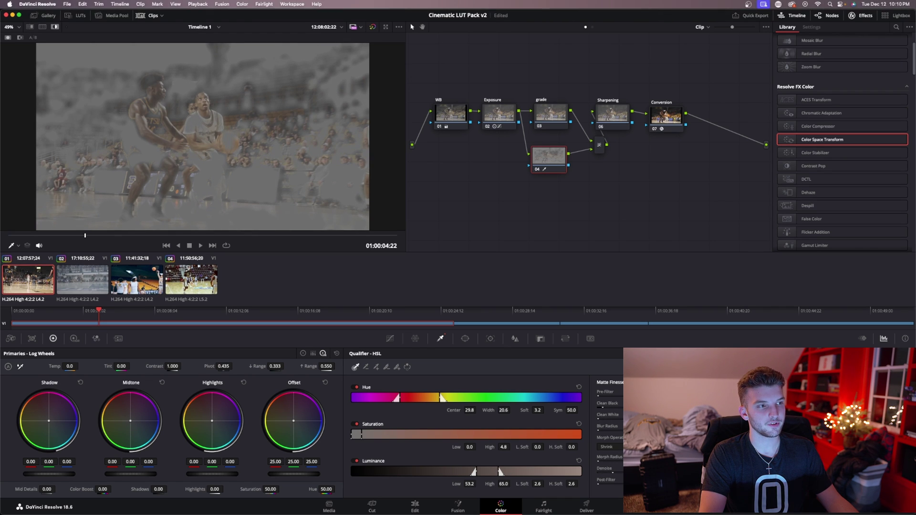
key("shift+h")
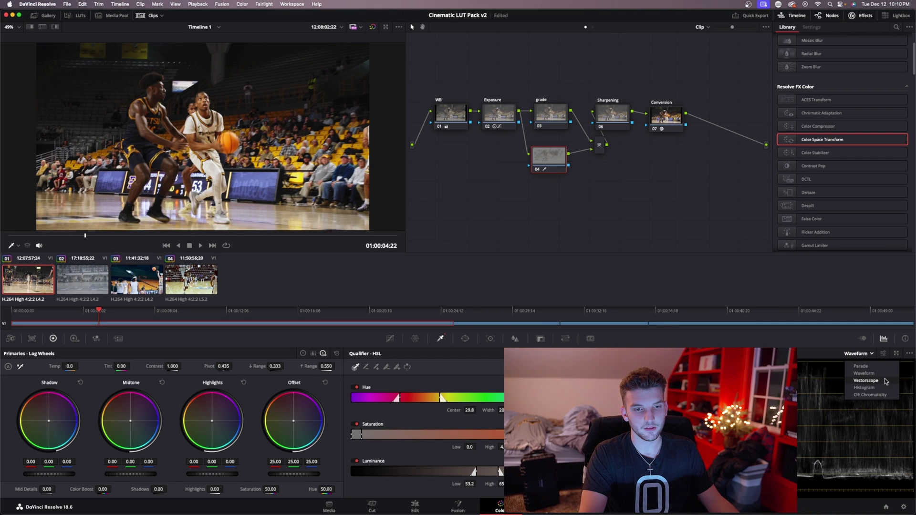
Step: Switch the scopes to Vectorscope and set the skin-tone layer node's Hue to 51.40
left_click(857, 353)
left_click(876, 381)
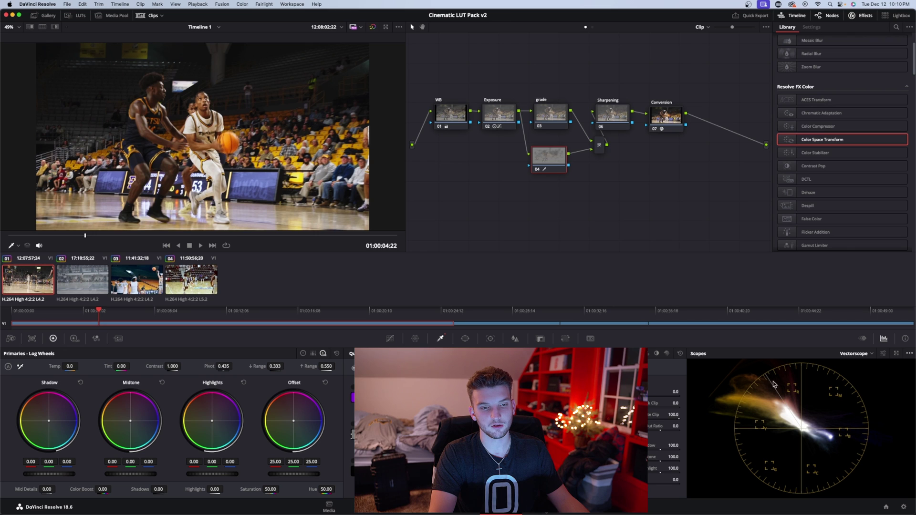
left_click_drag(328, 489, 337, 489)
left_click_drag(325, 489, 324, 489)
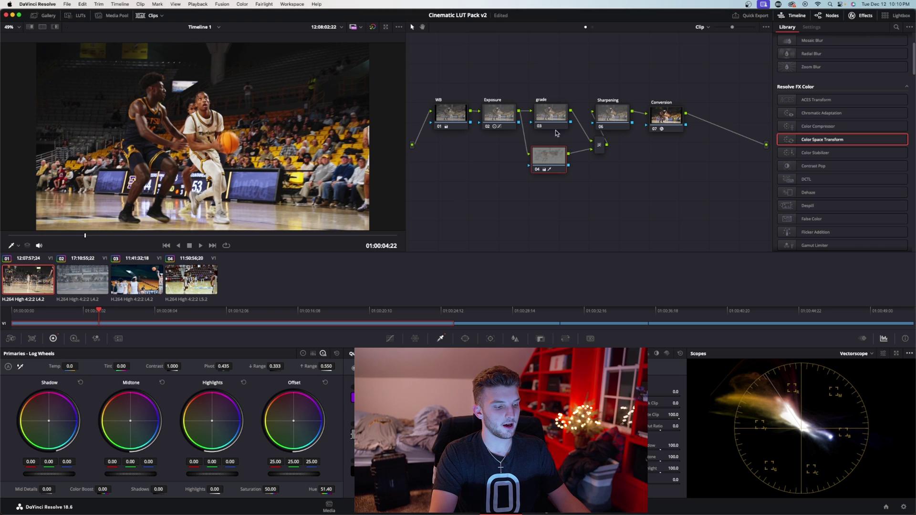
Step: Desaturate the grade node to preview the isolated skin tones, and reset its saturation
left_click(548, 112)
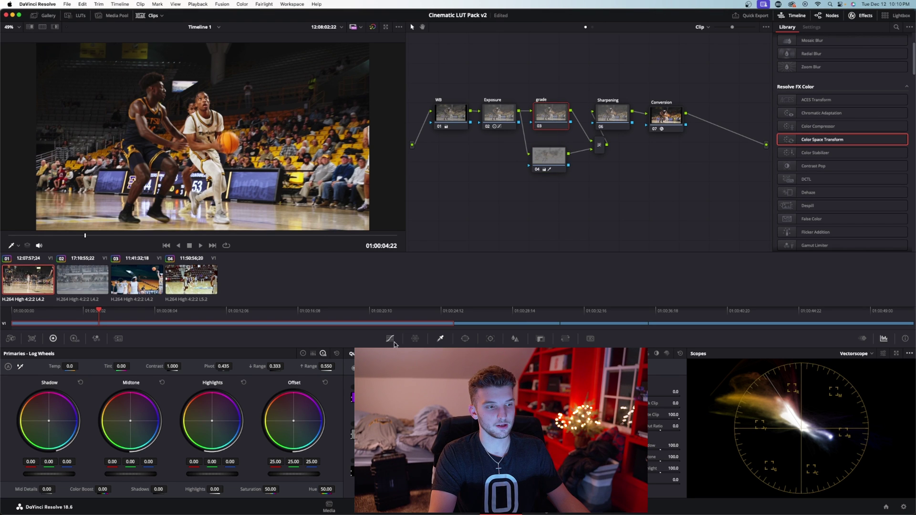
left_click_drag(271, 489, 246, 490)
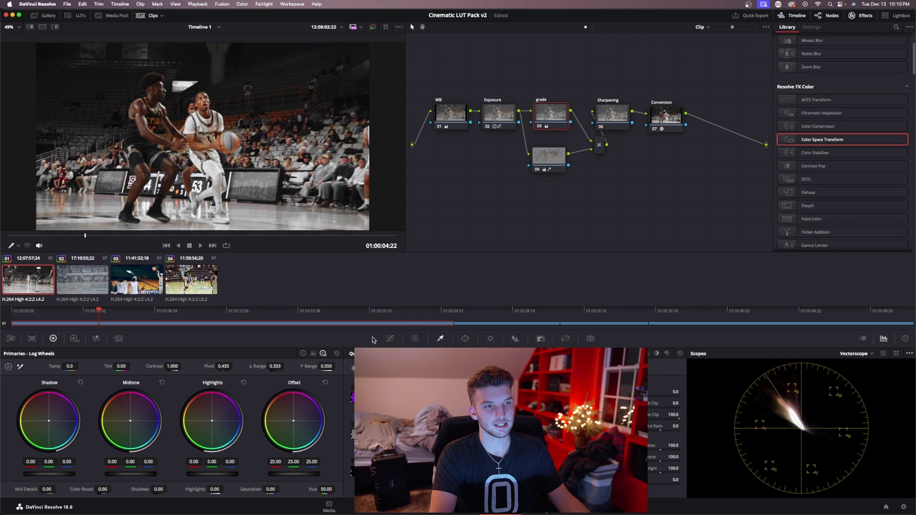
double_click(270, 489)
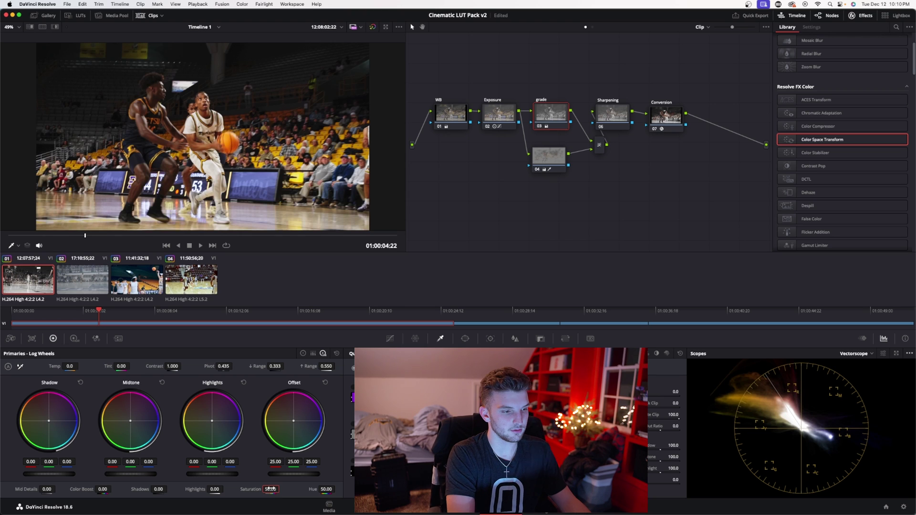
Step: On the skin-tone layer node, set Highlights to 26.50, Shadows to -6.50 and Hue to 52.80
left_click(547, 160)
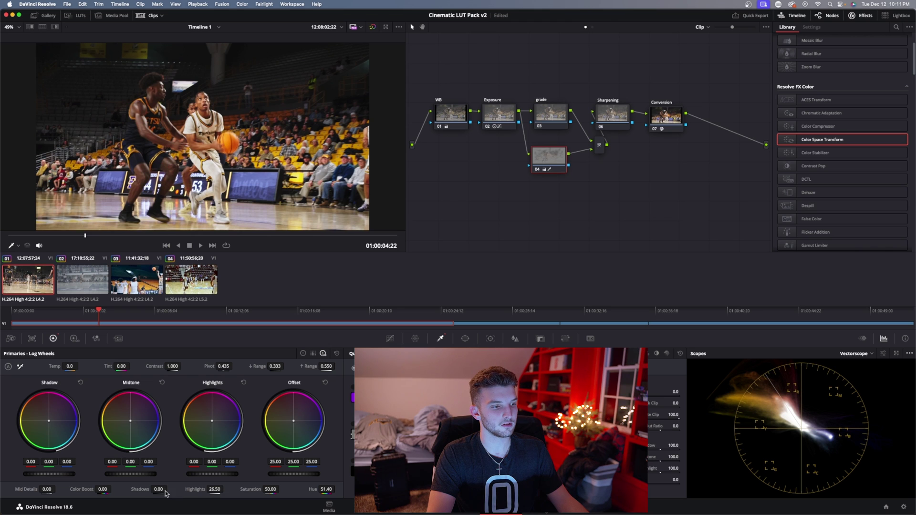
mouse_move(158, 489)
left_mouse_down()
mouse_move(146, 489)
mouse_move(169, 488)
left_mouse_up()
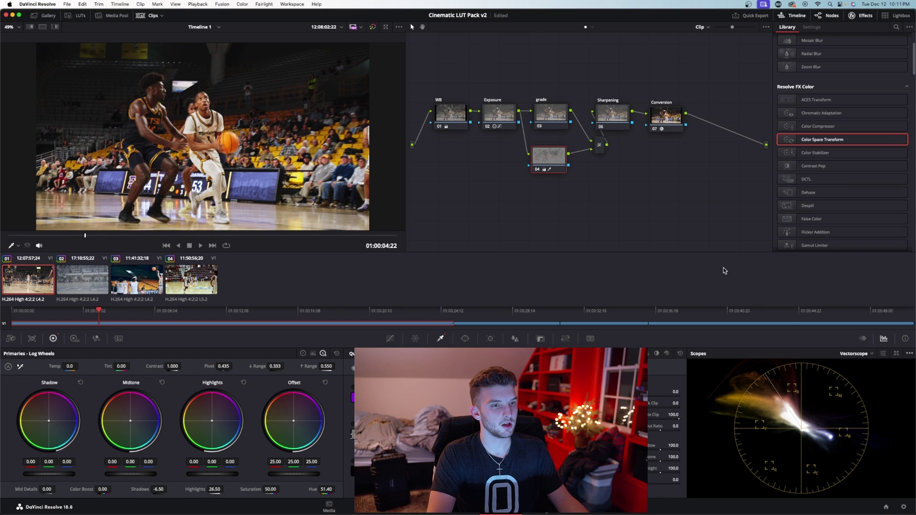
left_click_drag(550, 163, 563, 168)
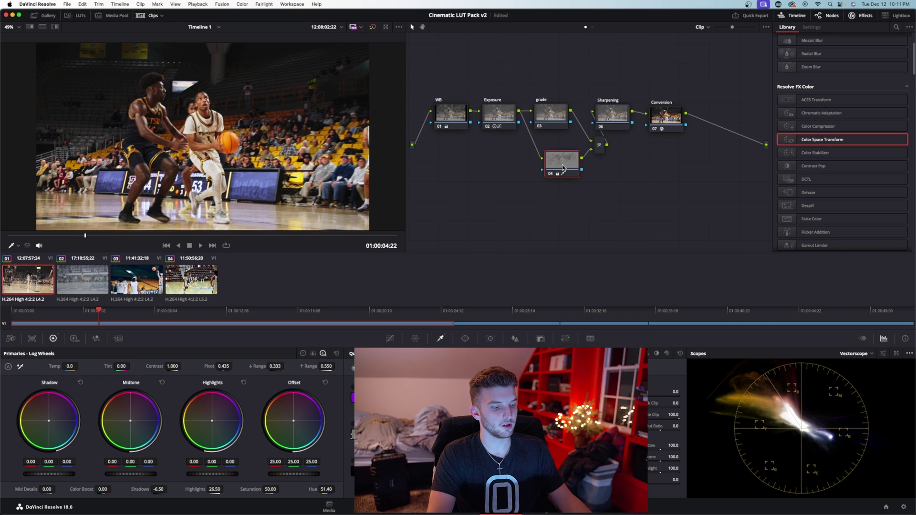
left_click_drag(333, 489, 338, 489)
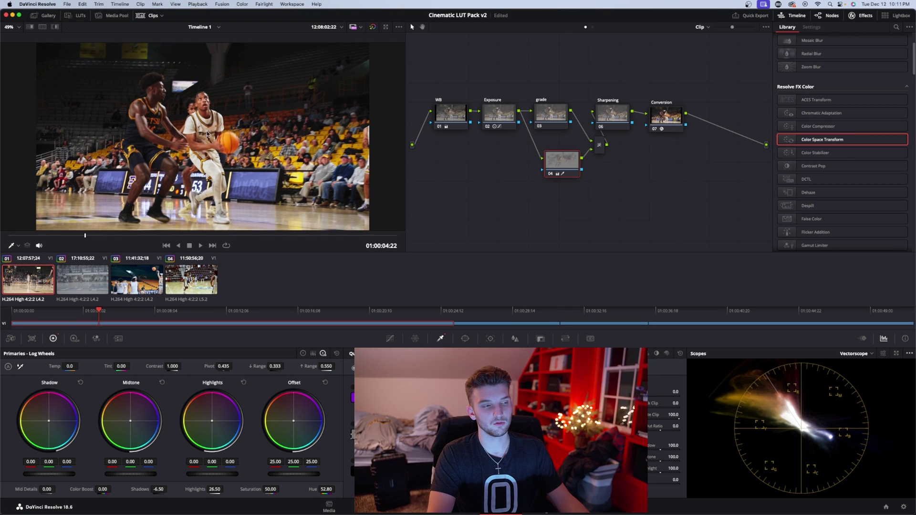
Step: Tint the grade node toward blue, with Highlights at -0.15, 0.03, 0.17 and Shadow at -0.30, 0.03, 0.60
left_click_drag(549, 114, 556, 120)
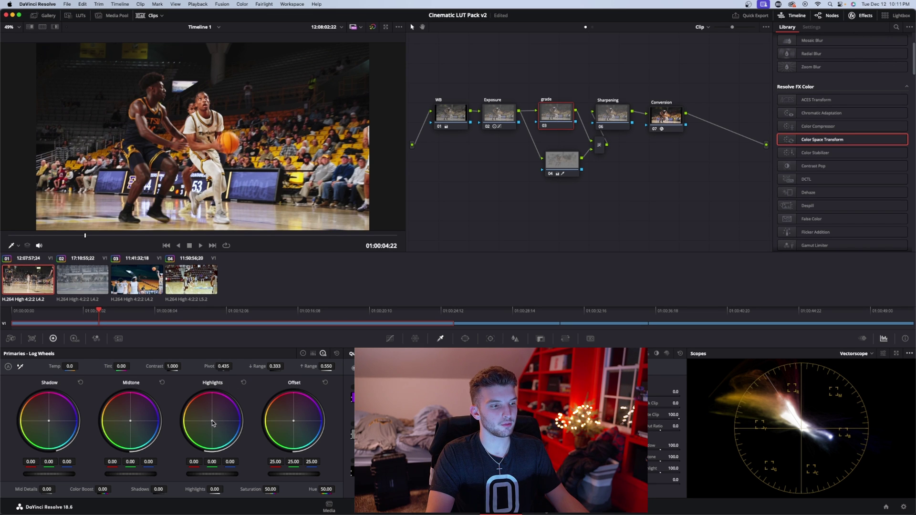
left_click_drag(213, 424, 215, 425)
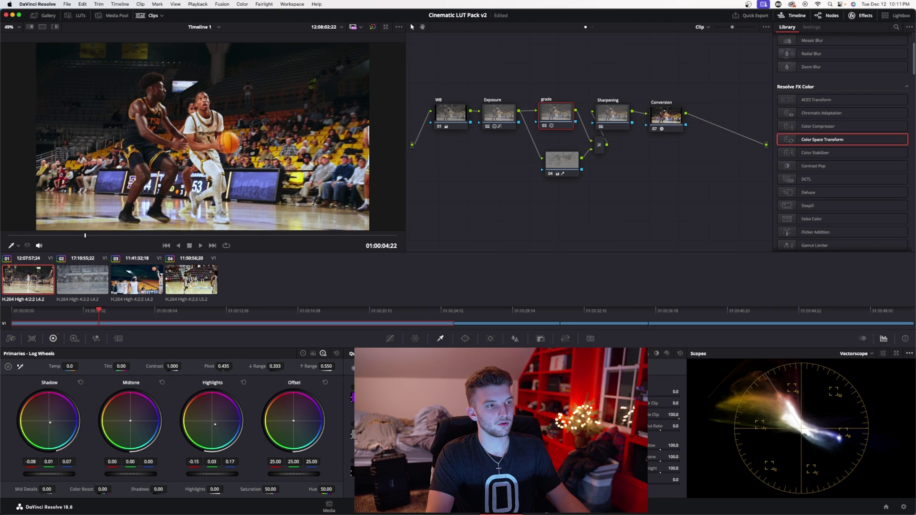
left_click_drag(50, 423, 61, 431)
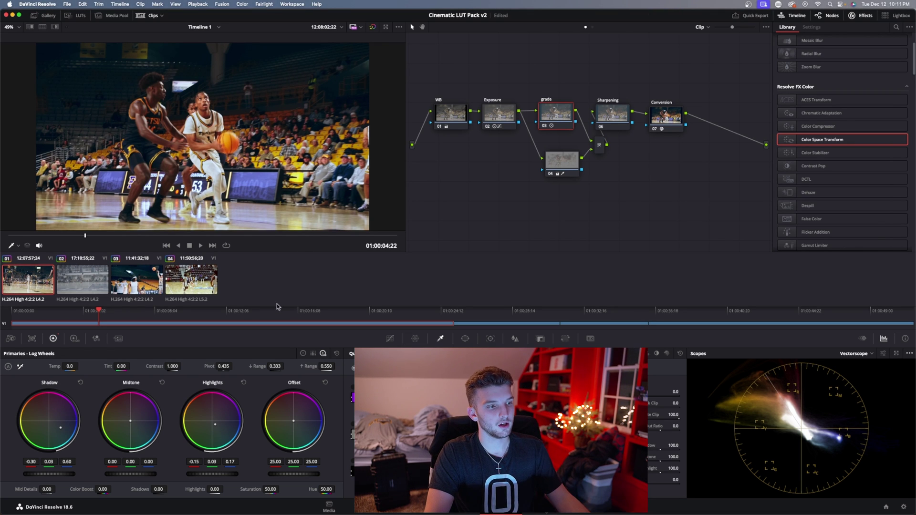
Step: On the grade node, set the Color Warper's hue resolution to 12 and shift the yellow seats toward orange by sampling them in the image
left_click(415, 339)
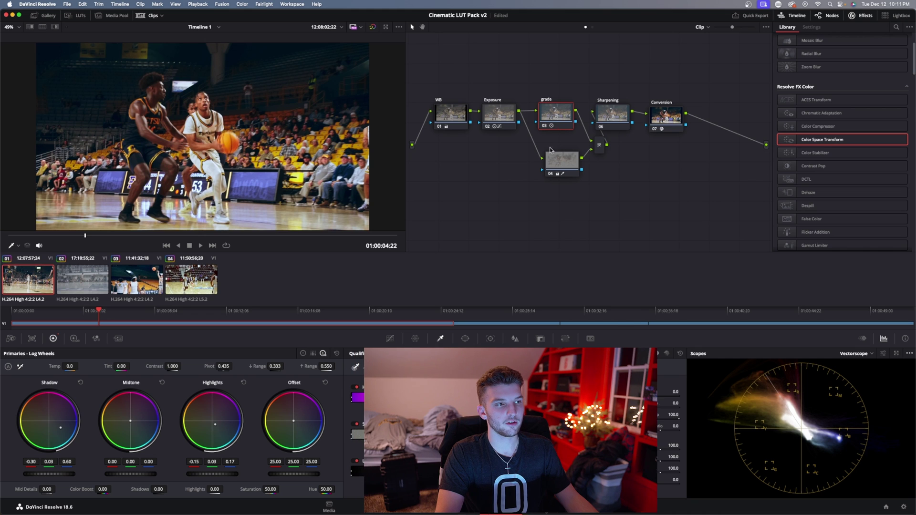
left_click(415, 339)
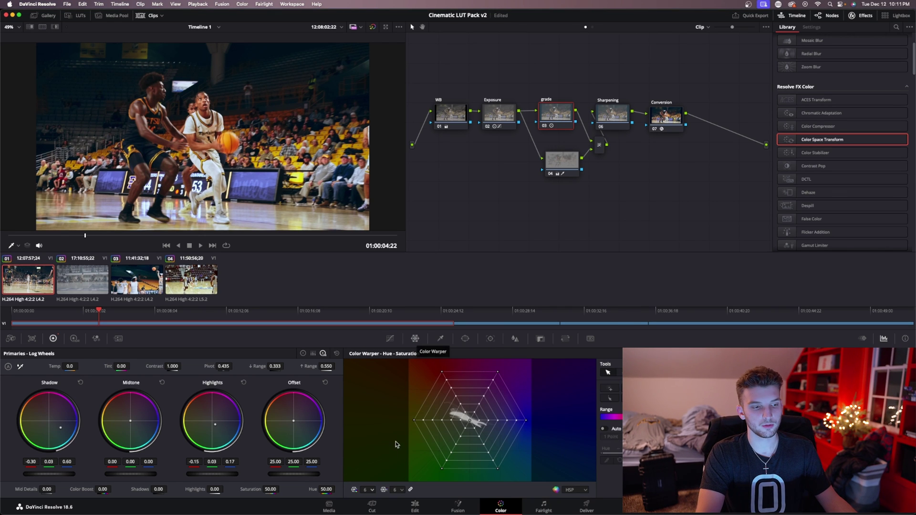
left_click(371, 490)
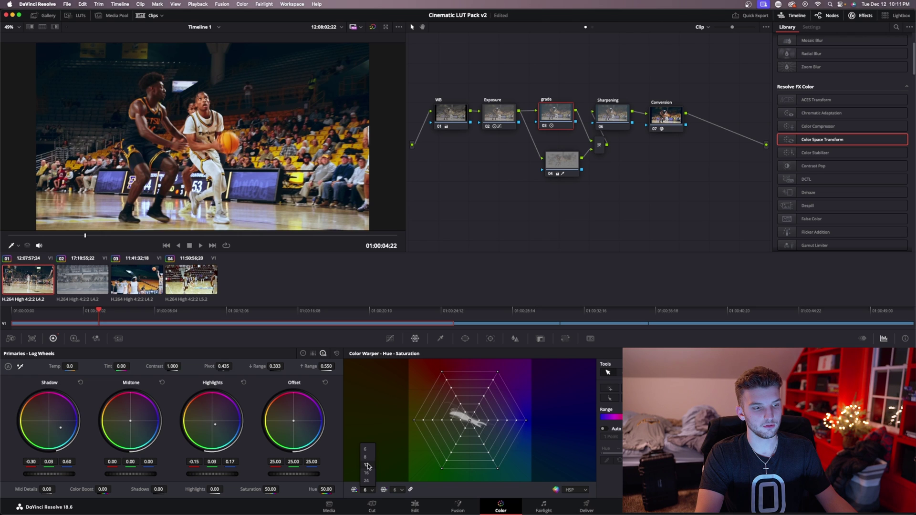
left_click(366, 465)
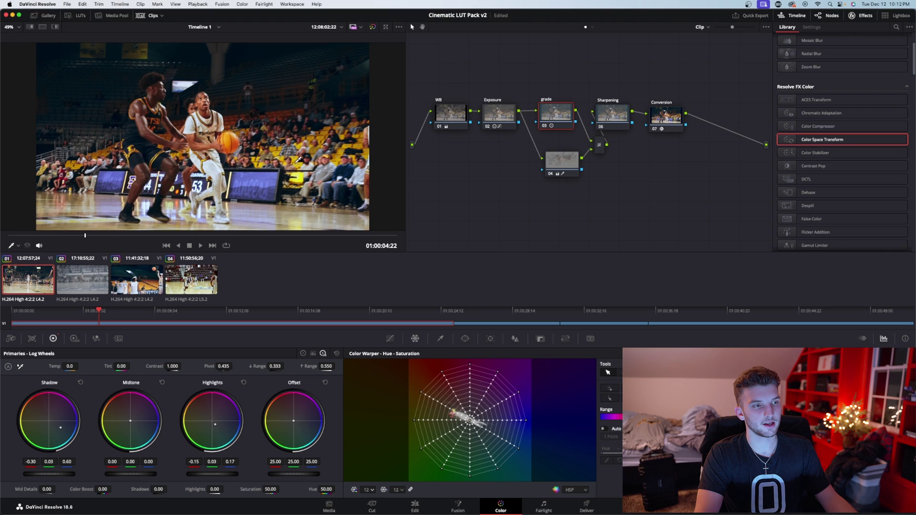
left_click_drag(301, 151, 301, 150)
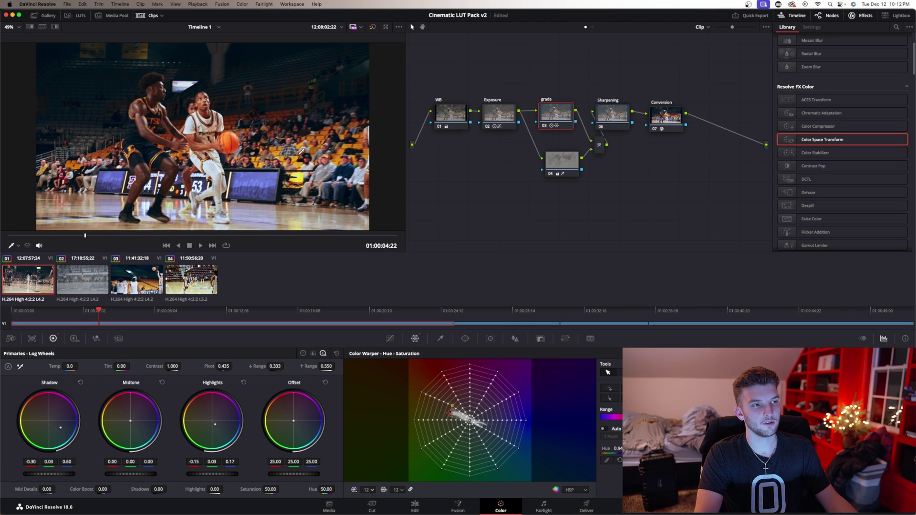
Step: Rearrange the node graph so the grade node and the skin-tone layer node line up one above the other
left_click_drag(548, 117, 547, 119)
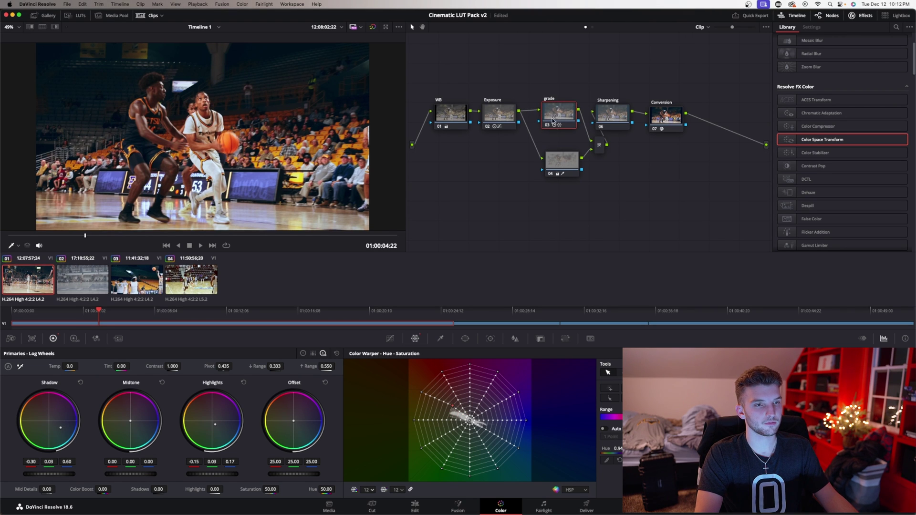
left_click_drag(561, 161, 555, 159)
left_click(551, 127)
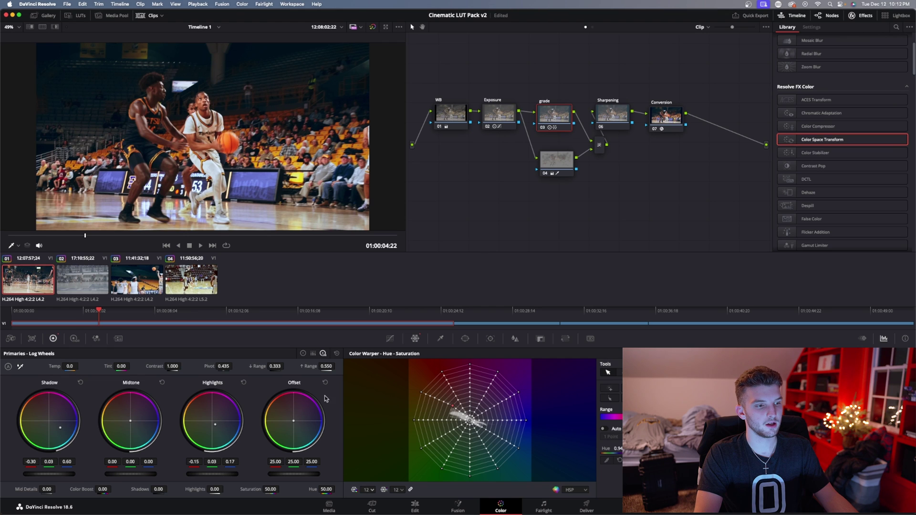
Step: Try tinting the grade node's Offset toward magenta at 33.03, 21.45, 36.20, and reset the Offset wheel
left_click_drag(293, 421, 298, 417)
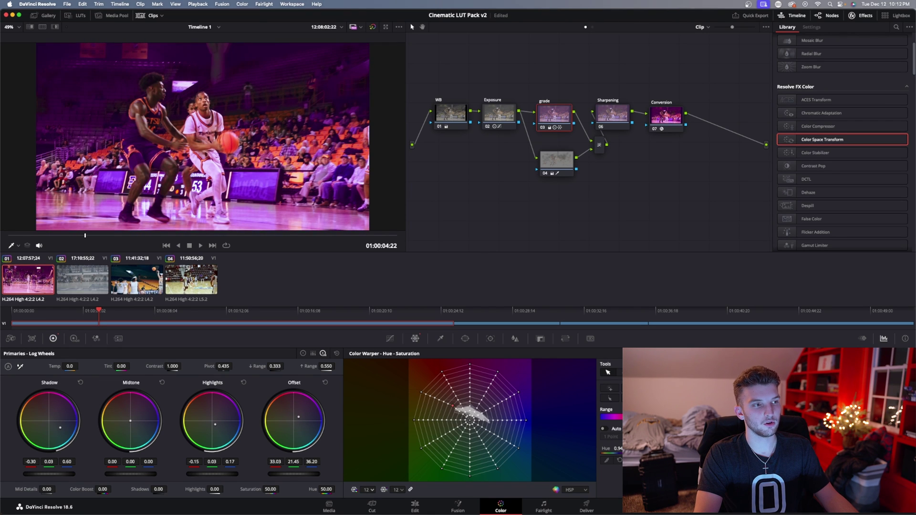
left_click(325, 383)
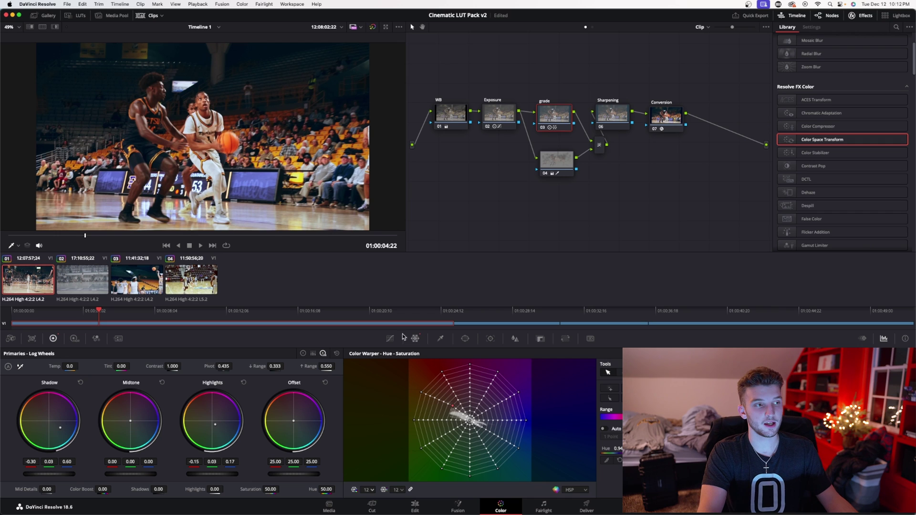
Step: Compare the image with the grade node turned off and on
key("super+d")
key("super+d")
key("super+d")
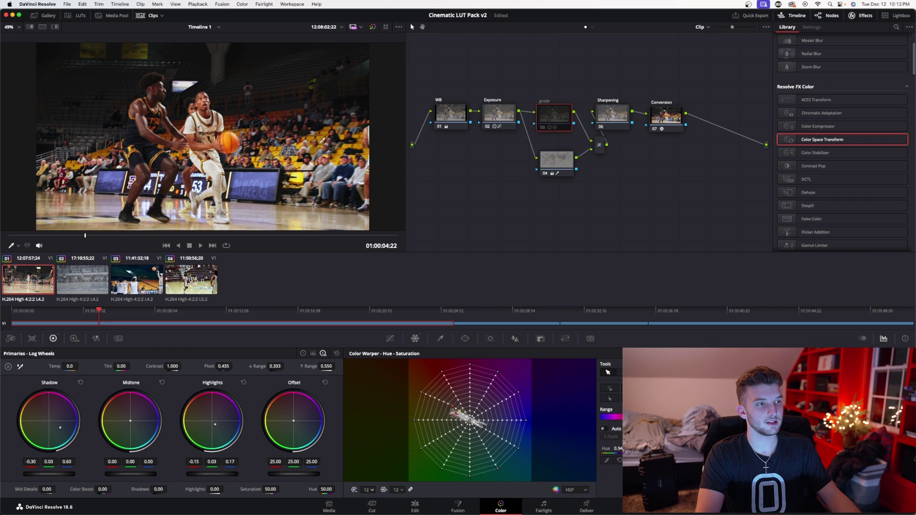
key("super+d")
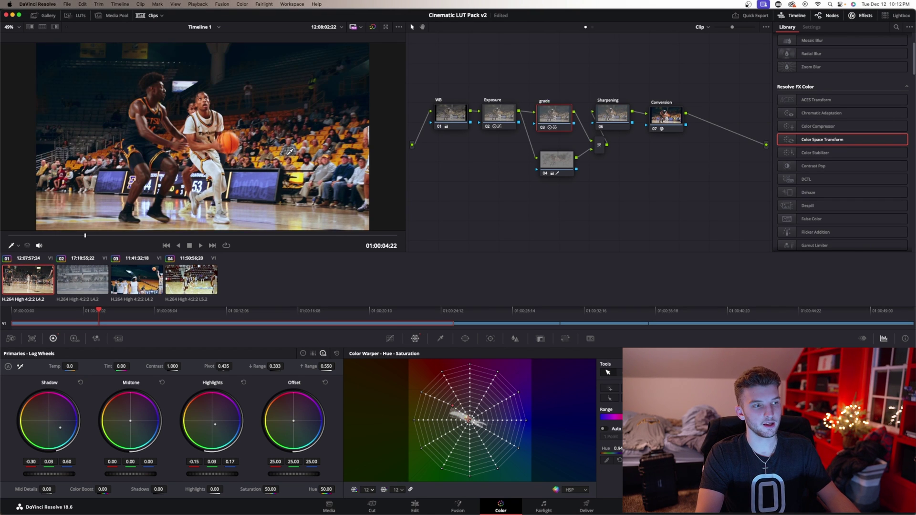
key("super+d")
key("super+d")
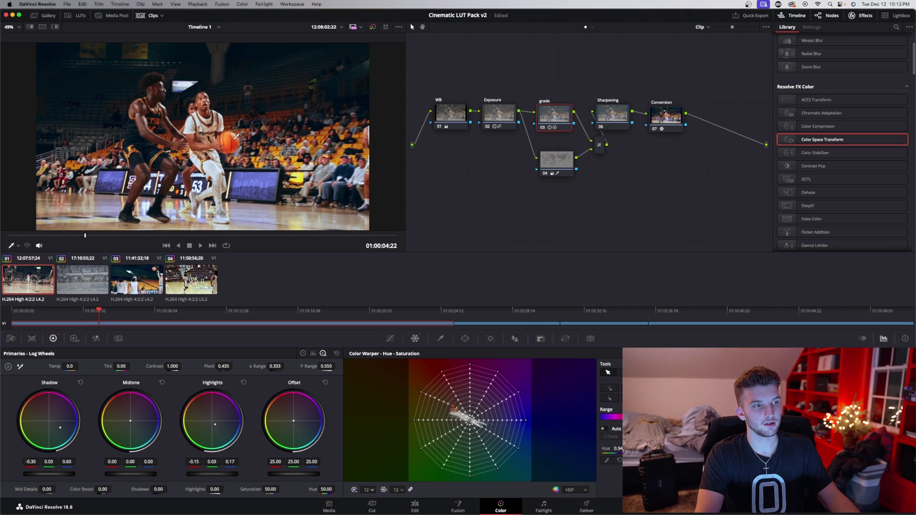
key("super+d")
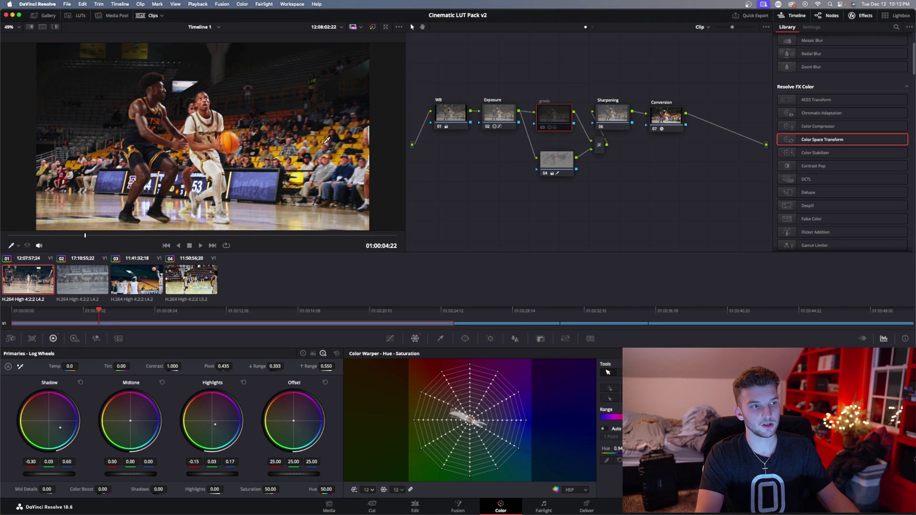
key("super+d")
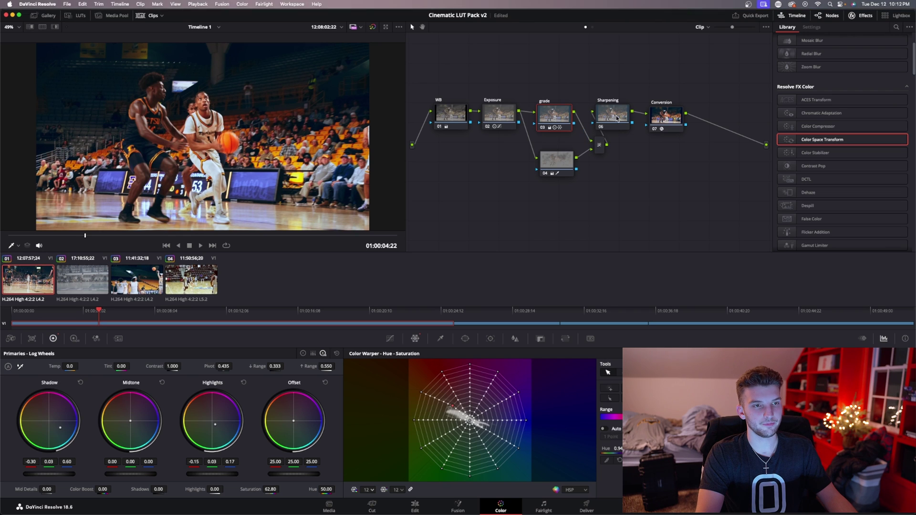
Step: Sharpen the image on the Sharpening node by setting the linked Blur Radius to 0.46
left_click(617, 118)
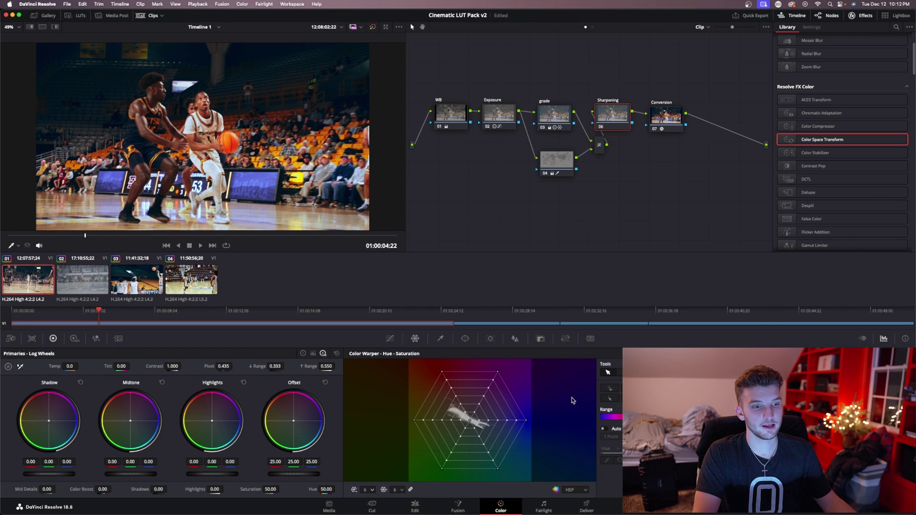
left_click(514, 339)
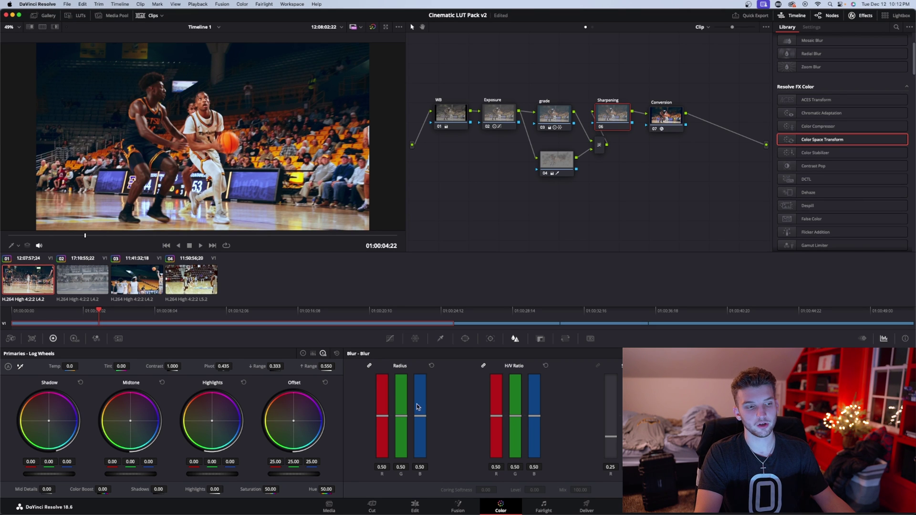
mouse_move(420, 417)
left_mouse_down()
mouse_move(415, 363)
mouse_move(409, 470)
mouse_move(433, 364)
mouse_move(420, 422)
left_mouse_up()
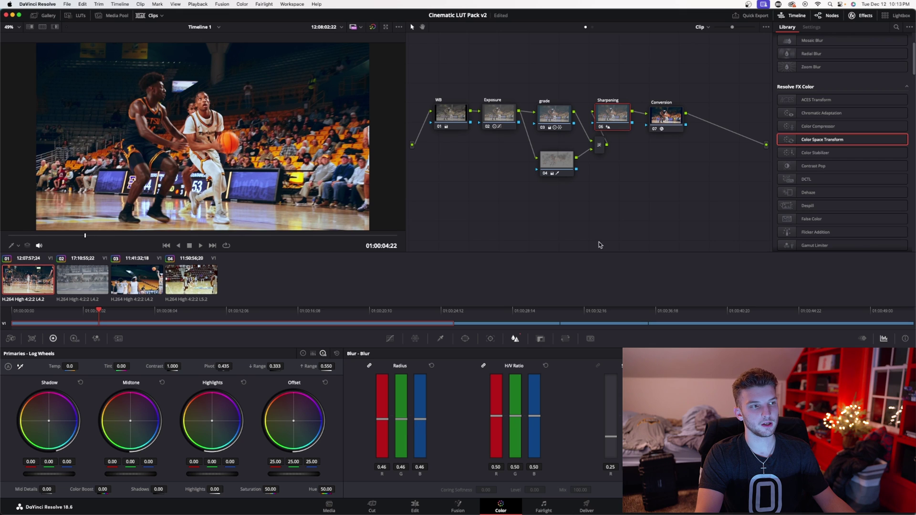
Step: Compare the image with the Sharpening node turned off and on to check its effect on detail
key("super+d")
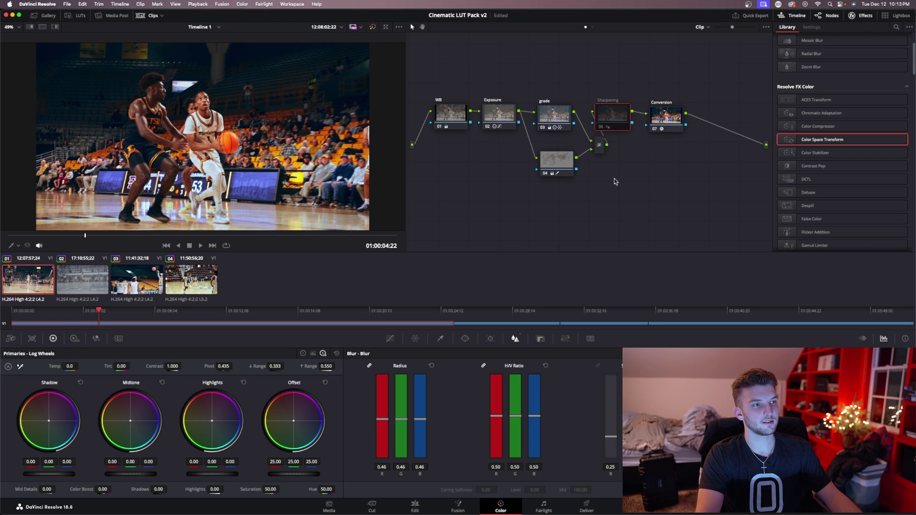
key("super+d")
key("super+d")
key("super+d")
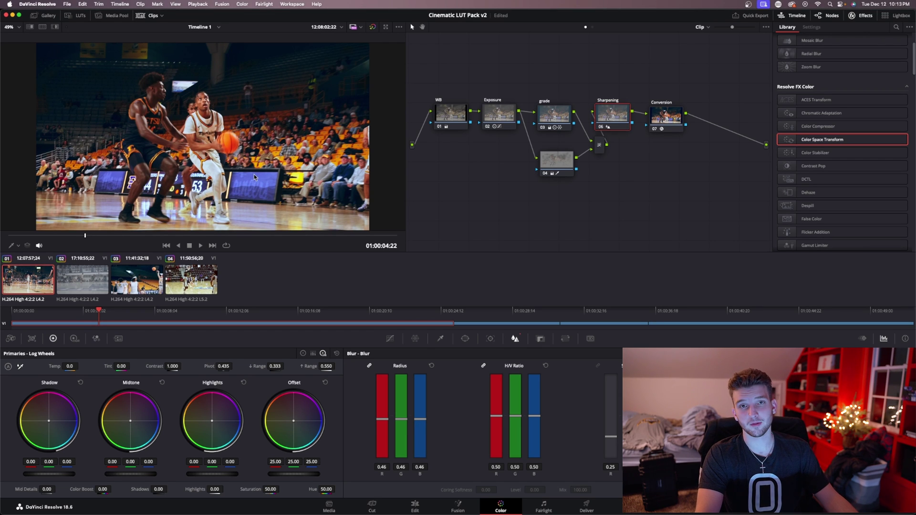
key("super+d")
key("super+d")
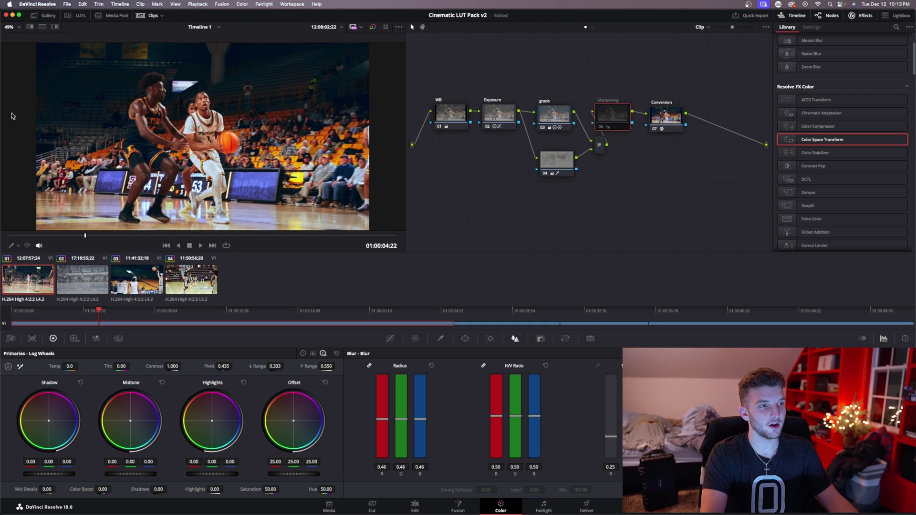
key("super+d")
key("super+d")
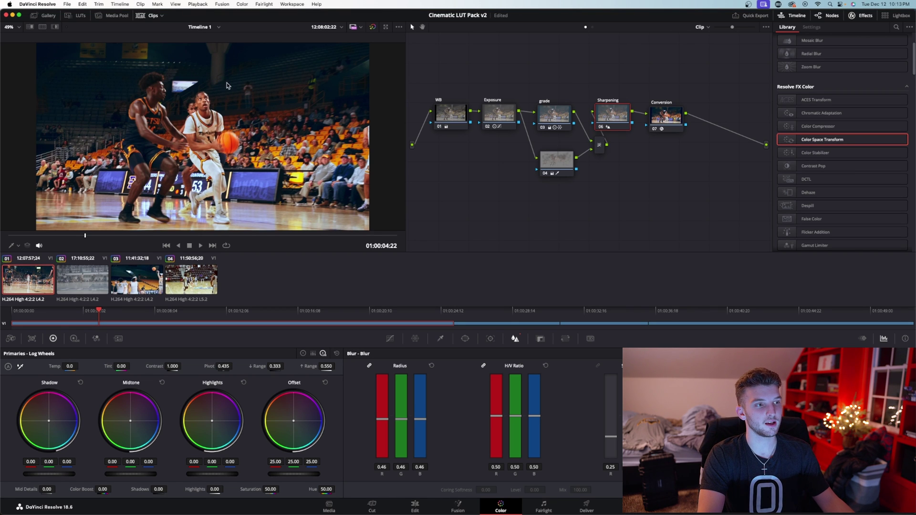
Step: Select all nodes and toggle them together to compare the original log footage with the finished grade
left_click_drag(452, 162, 682, 125)
key("super+d")
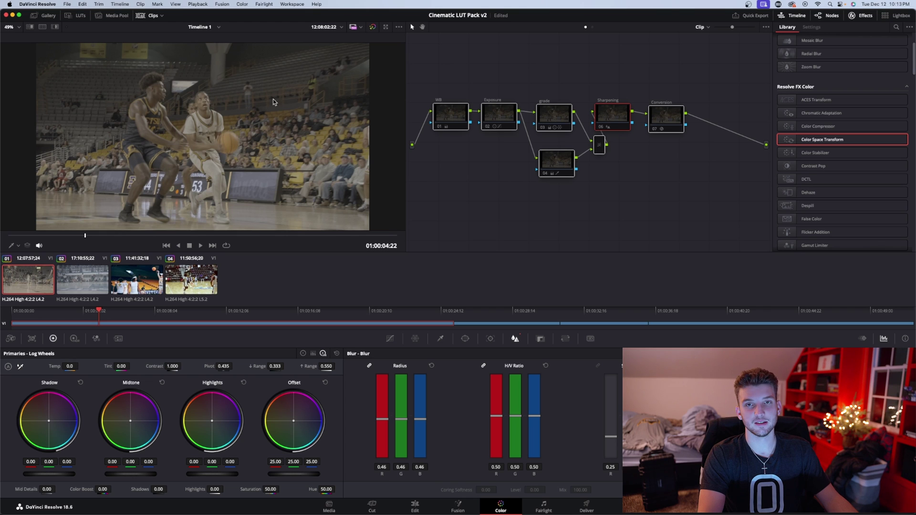
key("super+d")
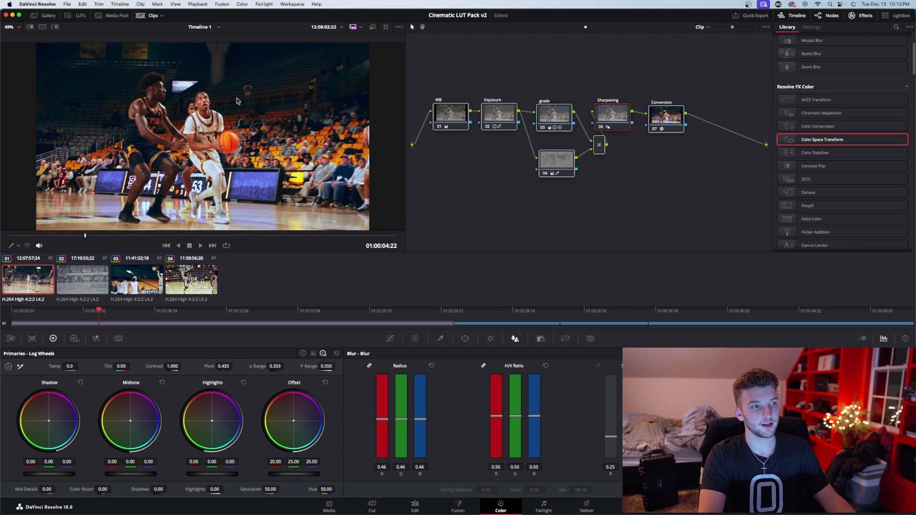
key("super+d")
key("super+d")
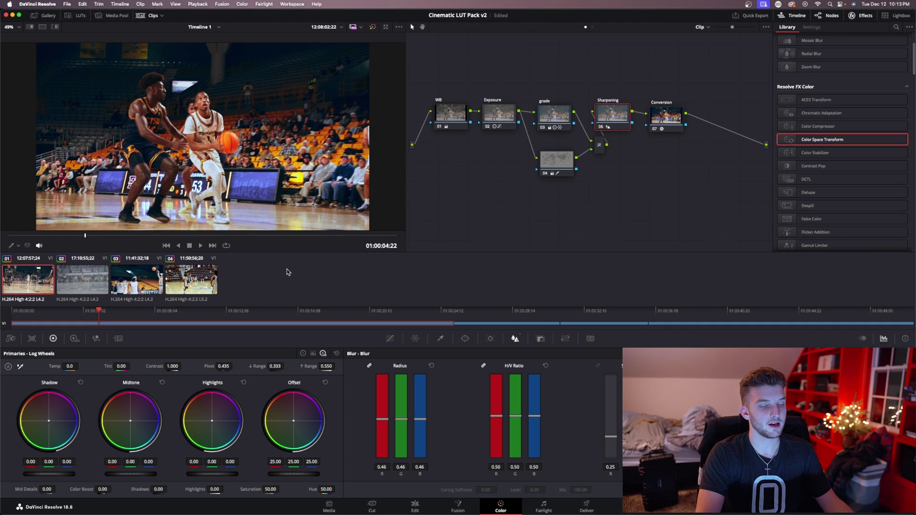
Step: Review the graded third clip by scrubbing to a closer shot of the player, and return to the first clip's opening frame
left_click(137, 284)
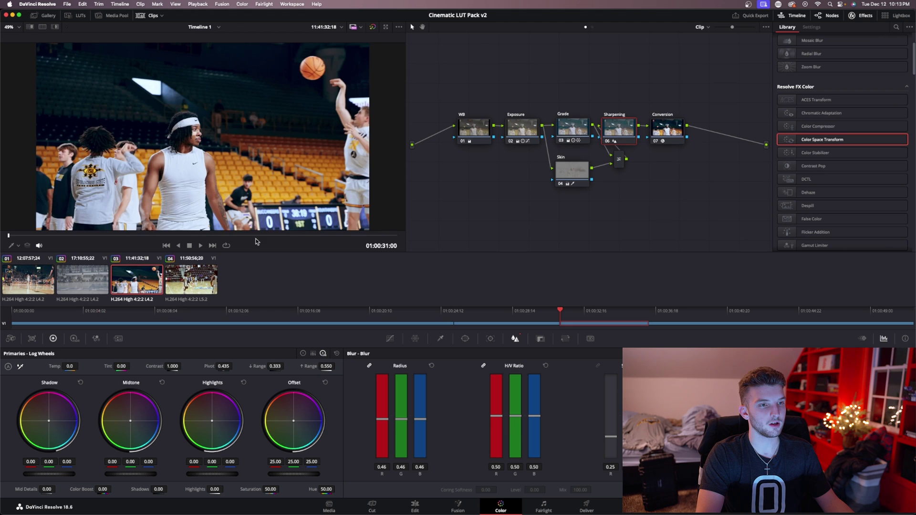
left_click_drag(78, 235, 108, 247)
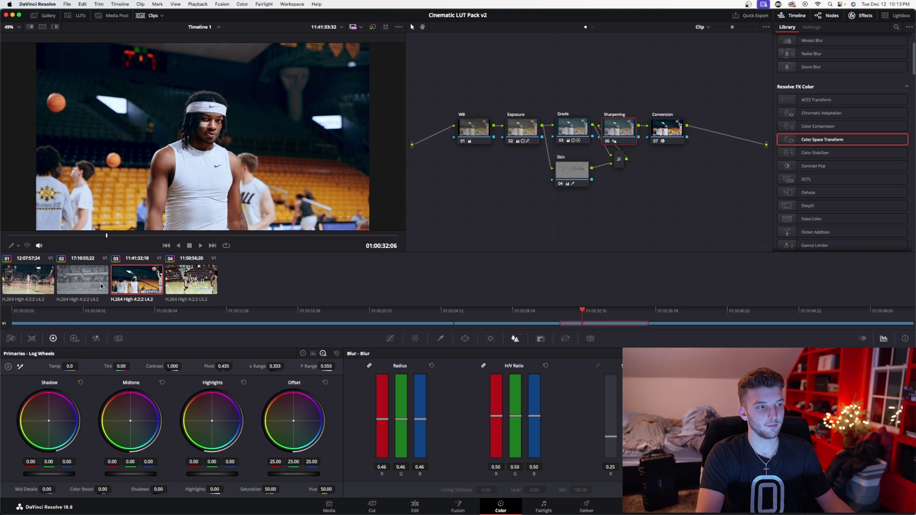
left_click(101, 286)
key("Up")
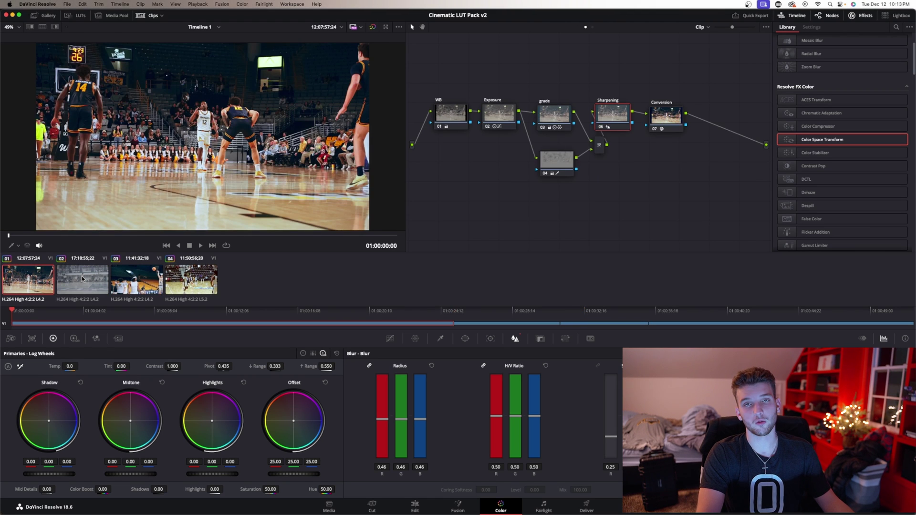